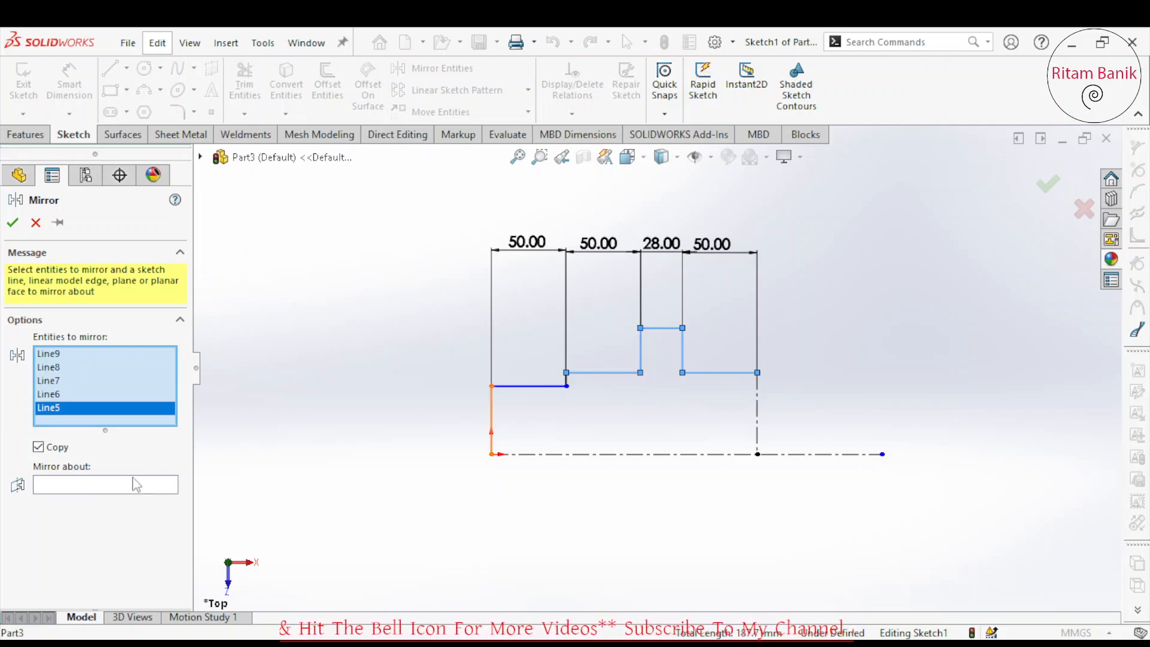
Mirror the selected raised profile lines about the vertical centerline, keeping the originals
left_click(72, 488)
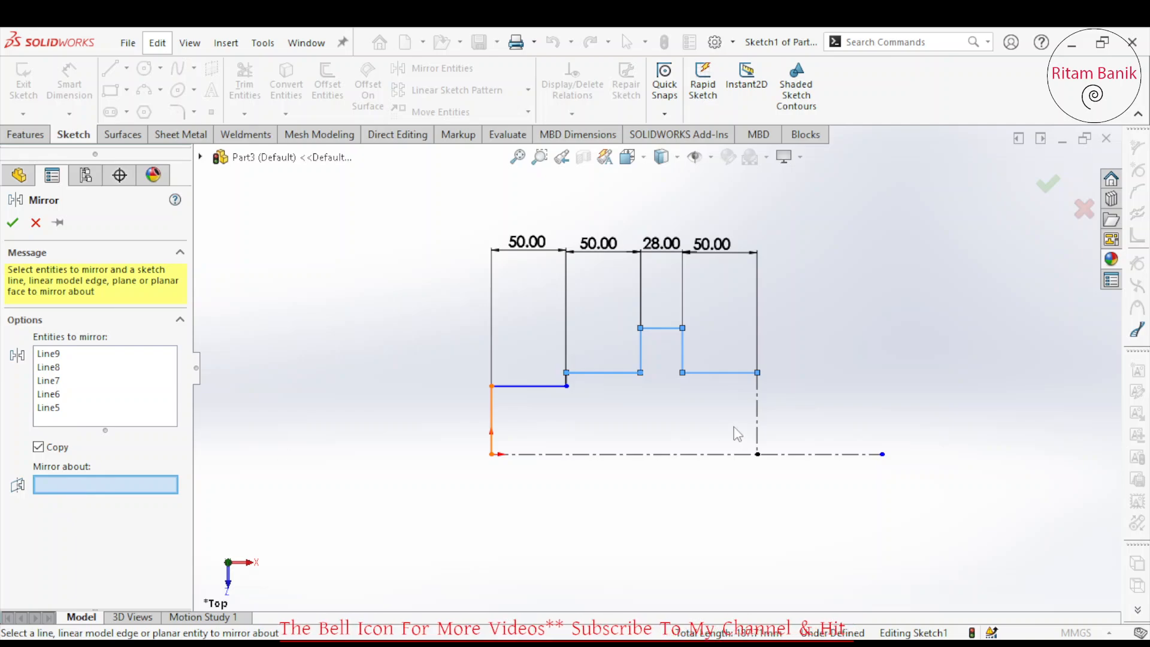
left_click(758, 426)
left_click(13, 222)
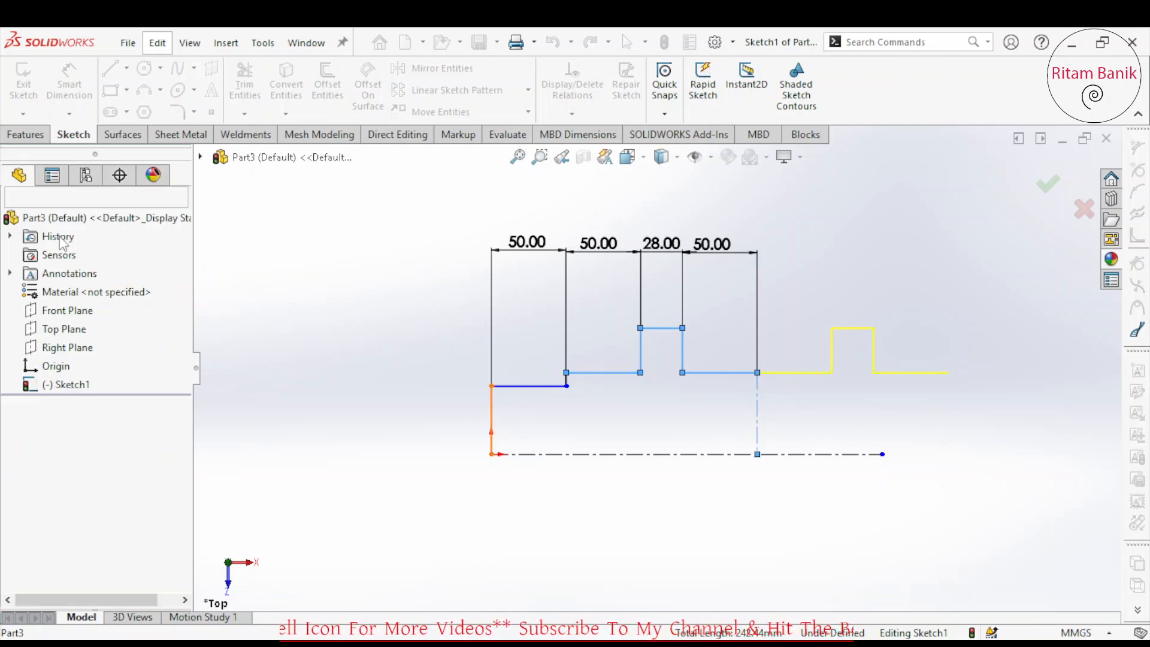
Dimension the first profile segment at the origin end as a 56 mm diameter about the horizontal centerline
left_click(69, 81)
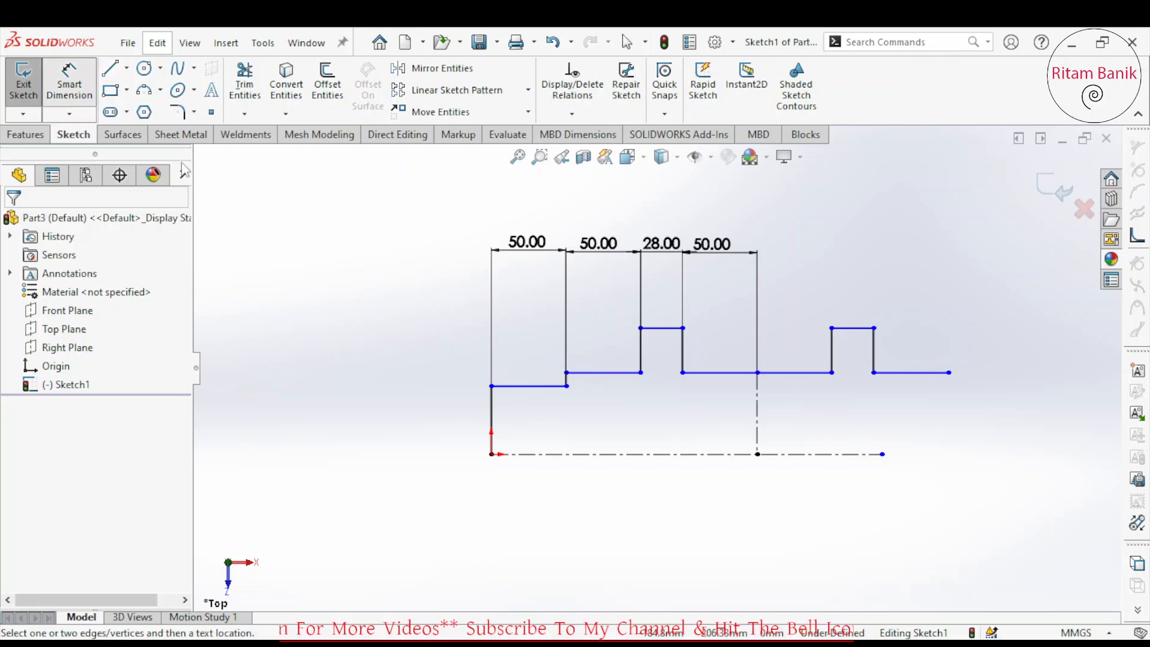
left_click(530, 454)
left_click(531, 387)
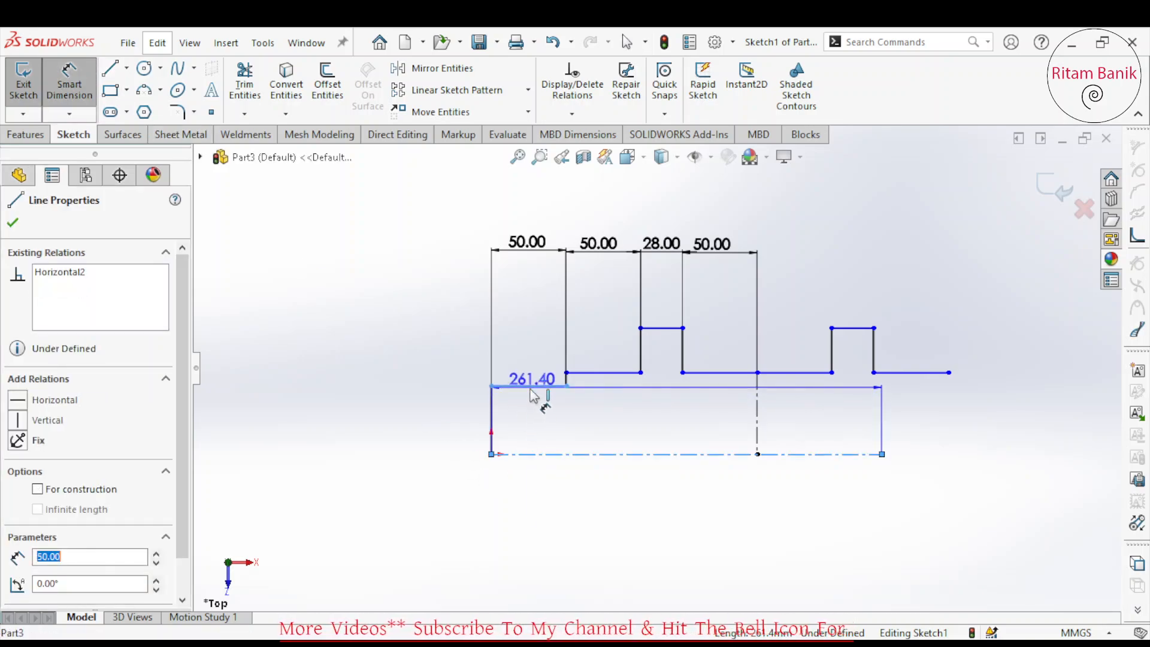
left_click(460, 471)
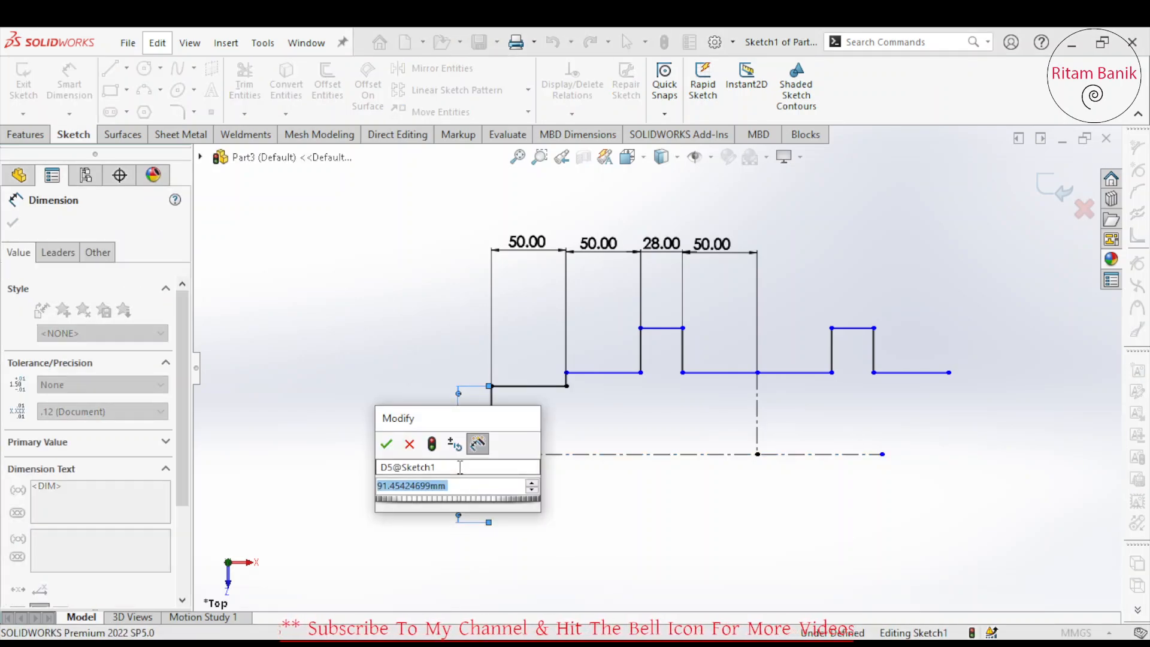
type("56")
key("Return")
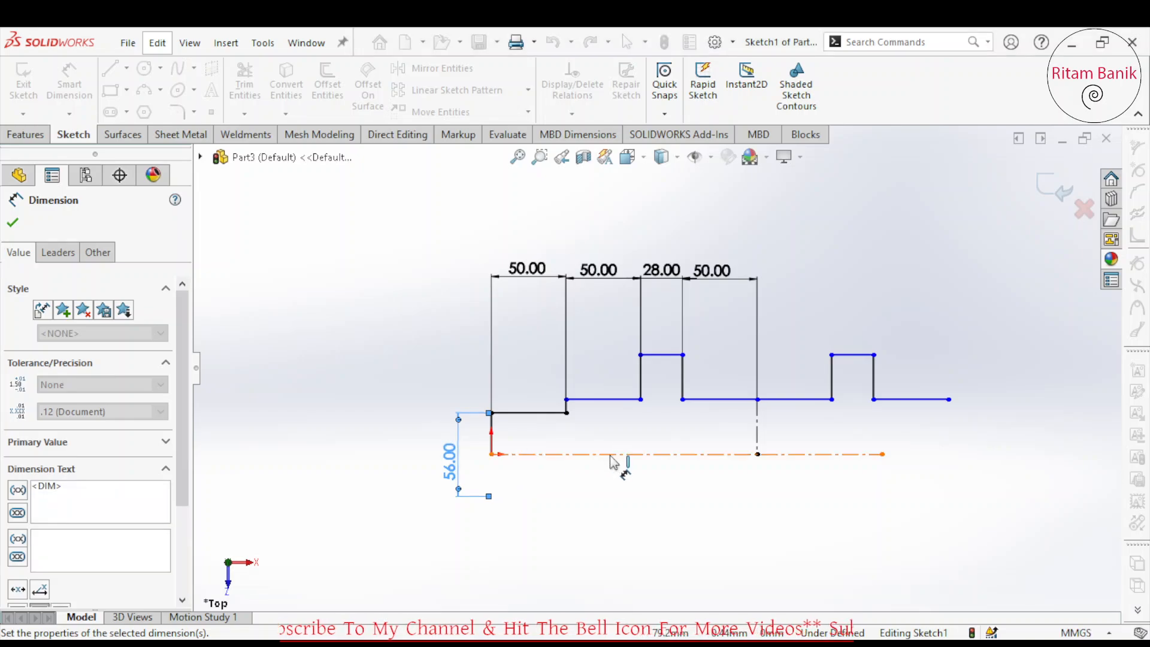
Dimension the second profile segment as a 60 mm diameter about the horizontal centerline
left_click(608, 398)
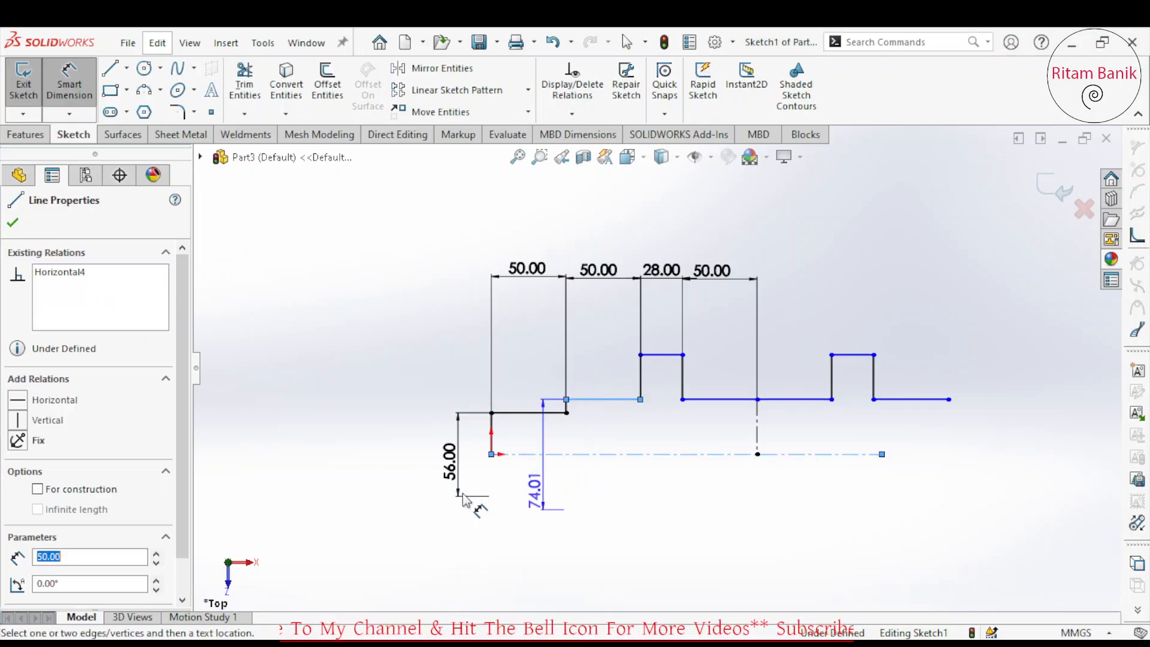
left_click(419, 474)
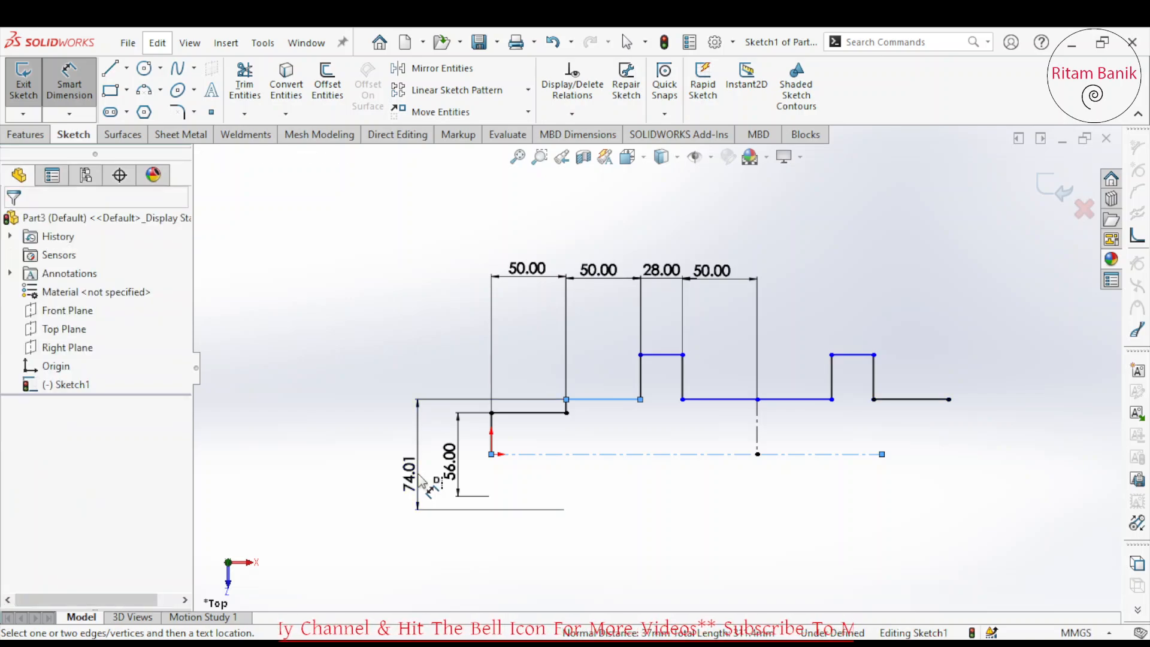
type("60")
key("Return")
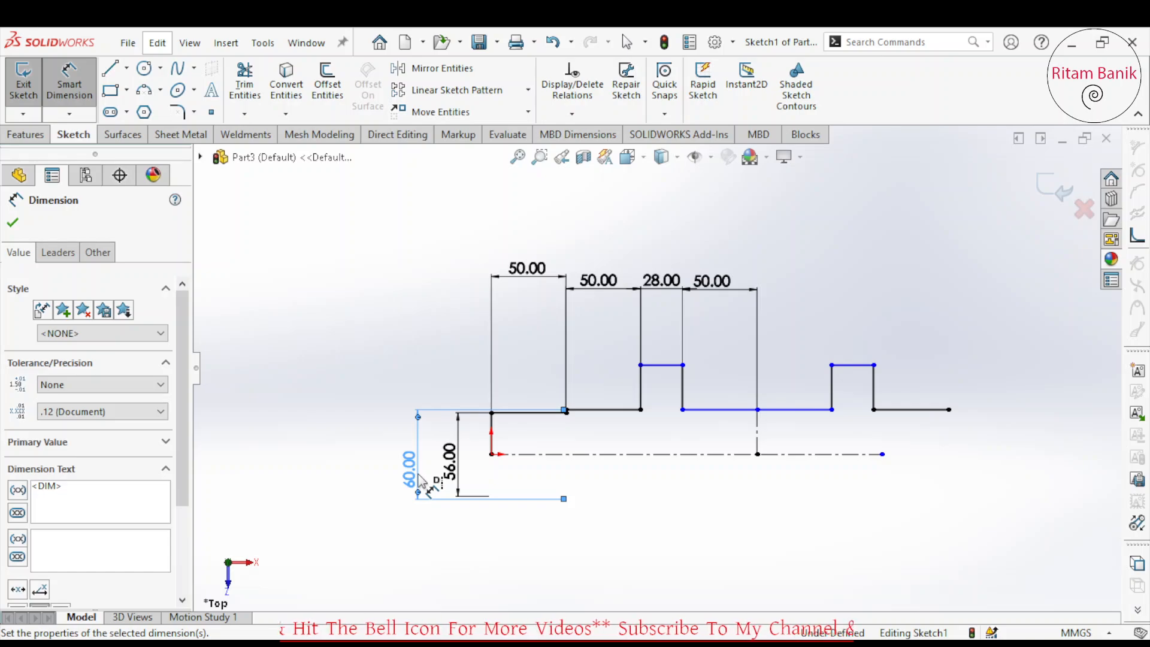
Dimension the raised 28 mm wide collar segment as an 83 mm diameter about the horizontal centerline
left_click(669, 370)
left_click(638, 454)
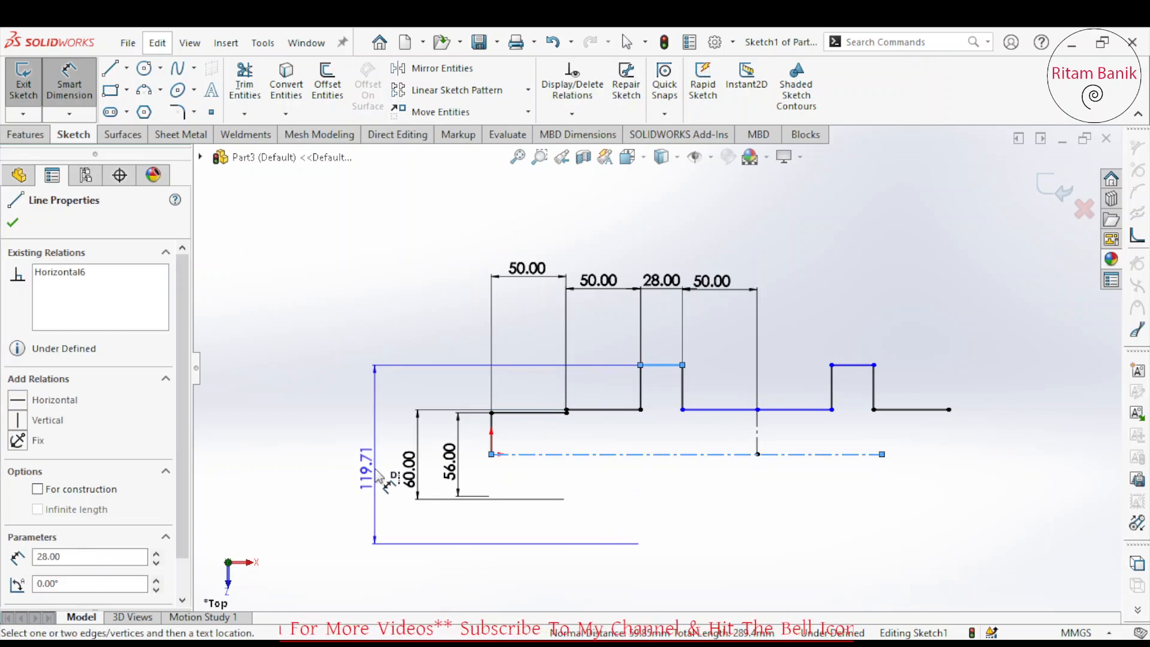
left_click(379, 476)
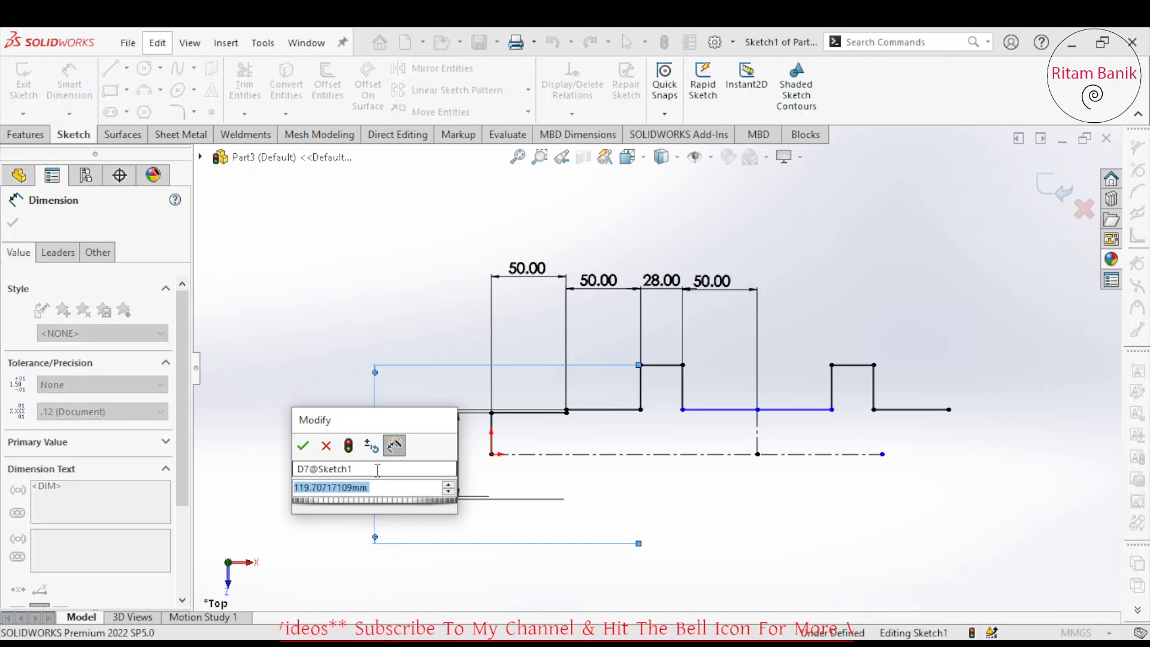
type("8")
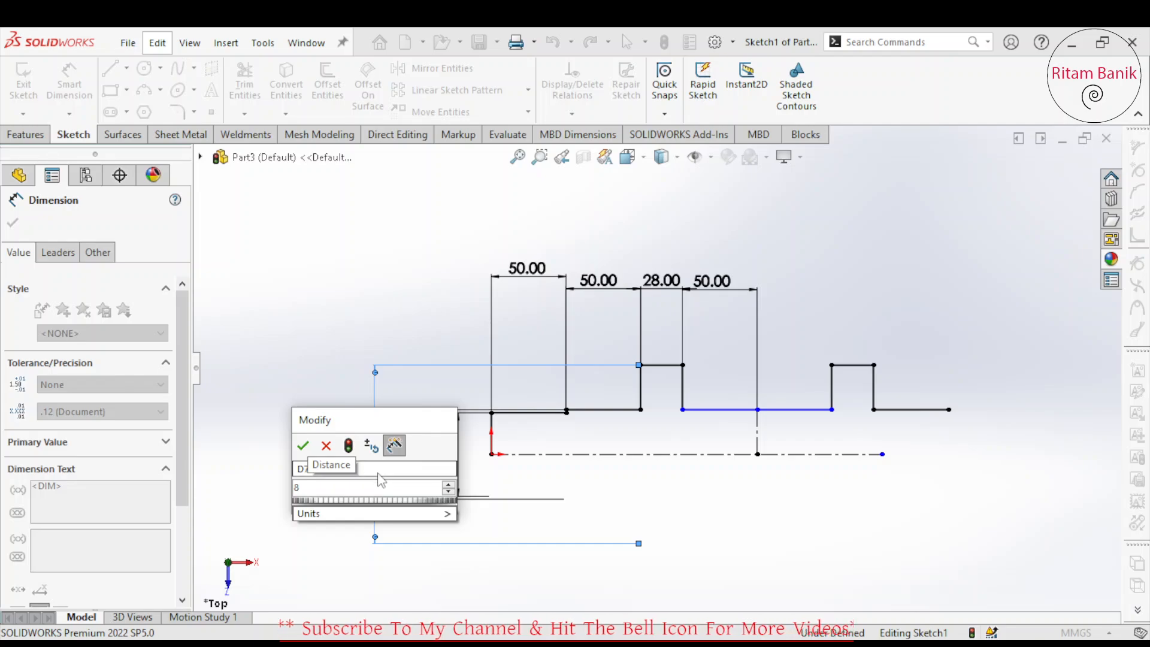
type("3")
key("Return")
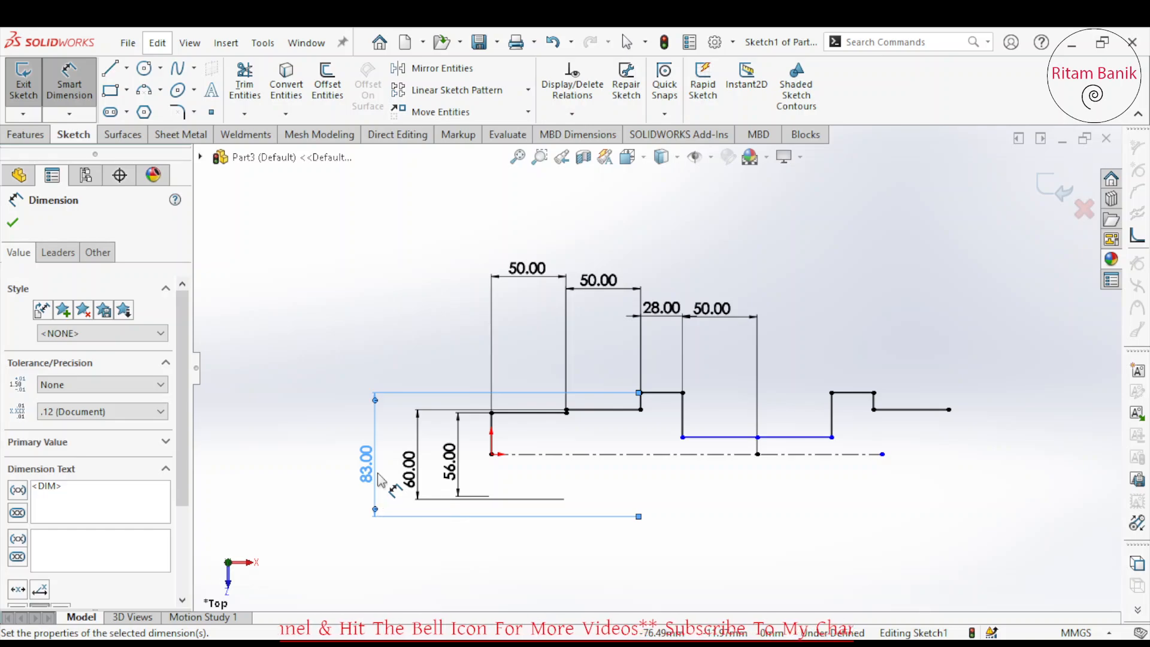
Dimension the middle segment between the two collars as a diameter about the centerline, entering 30*2
left_click(713, 454)
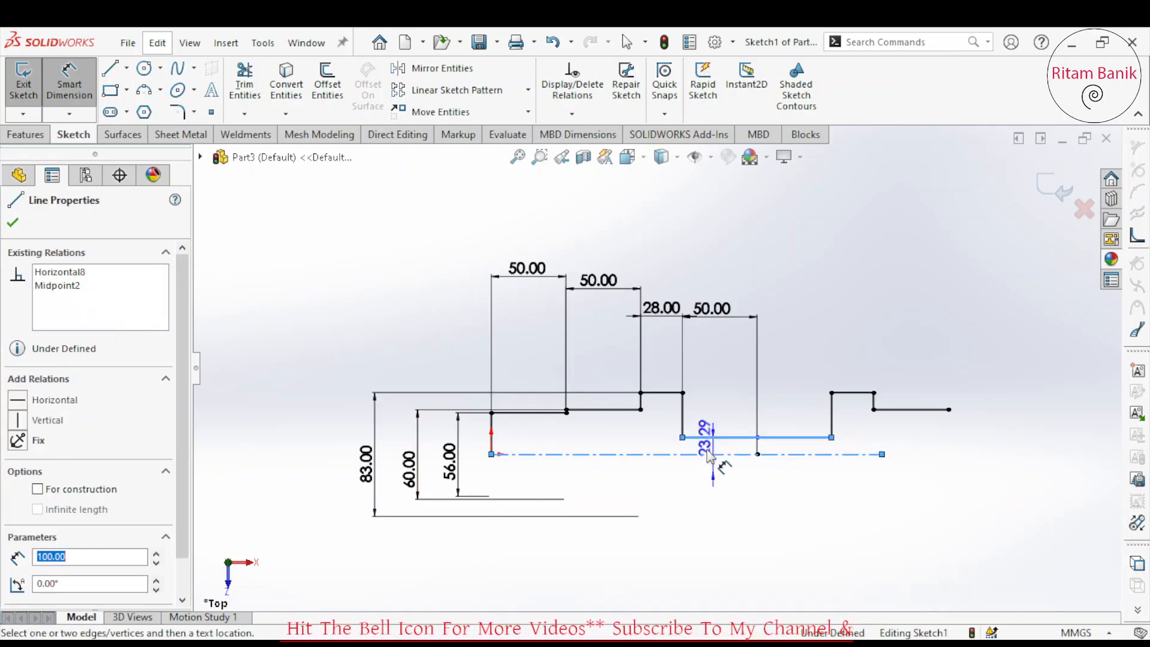
left_click(644, 465)
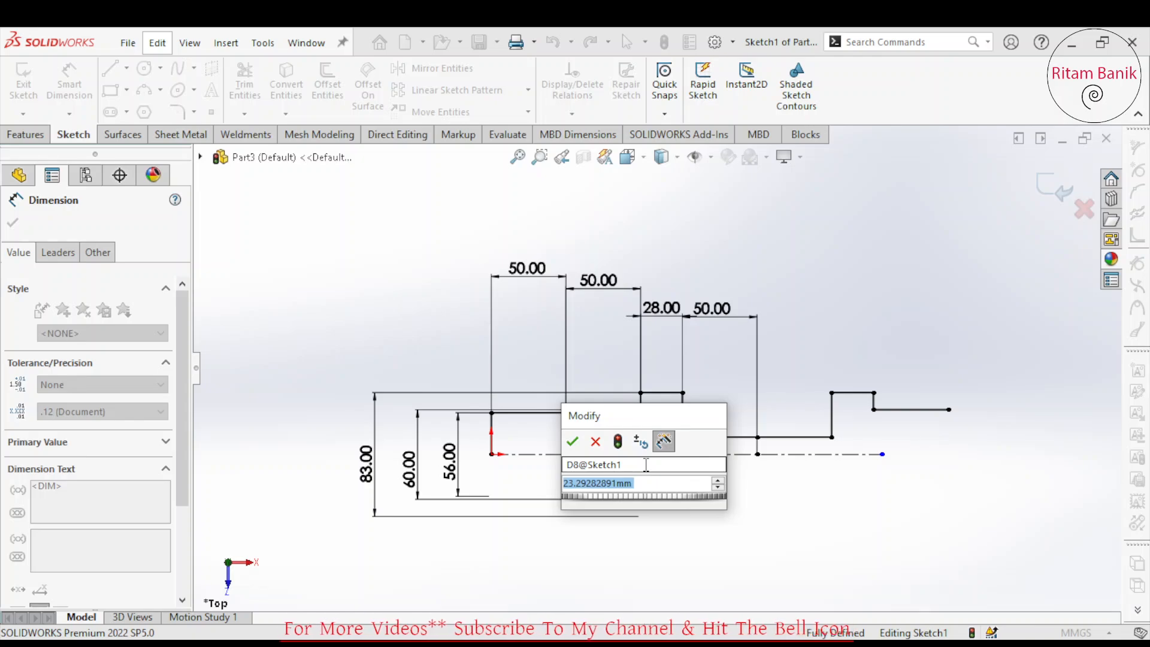
type("30")
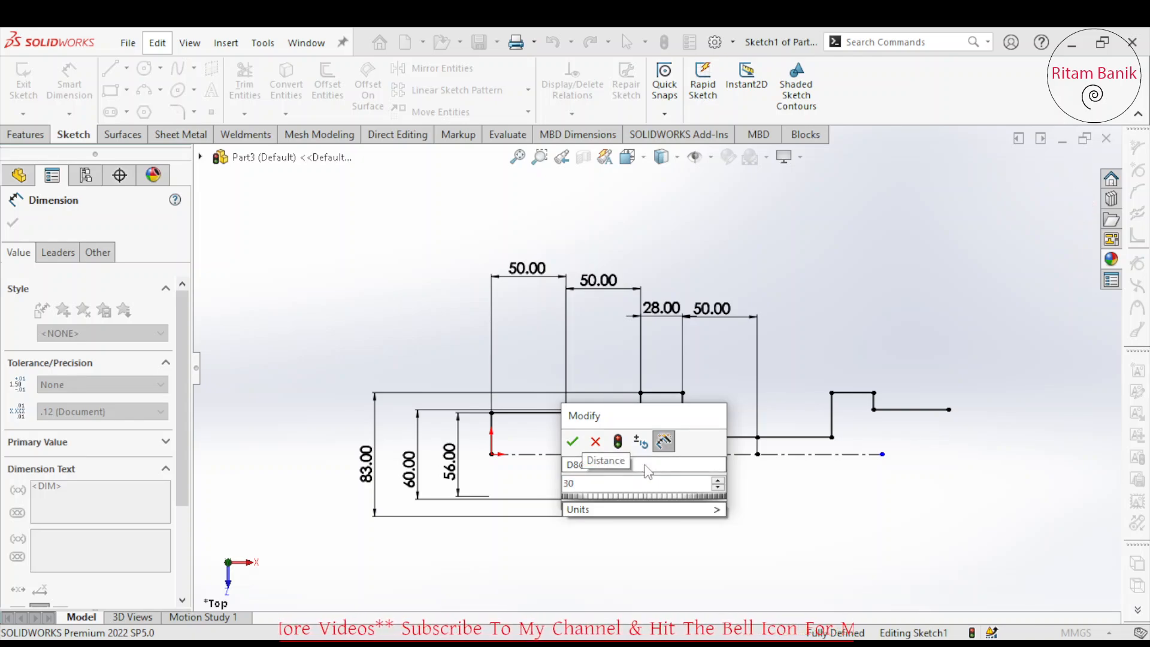
type("*2")
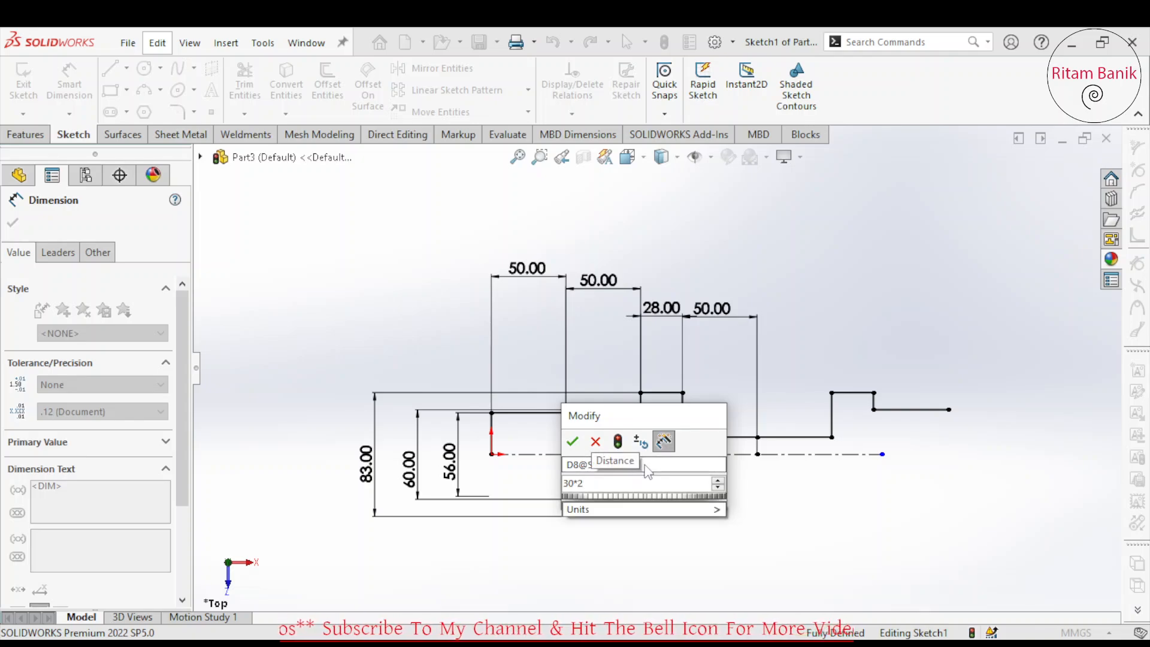
key("Return")
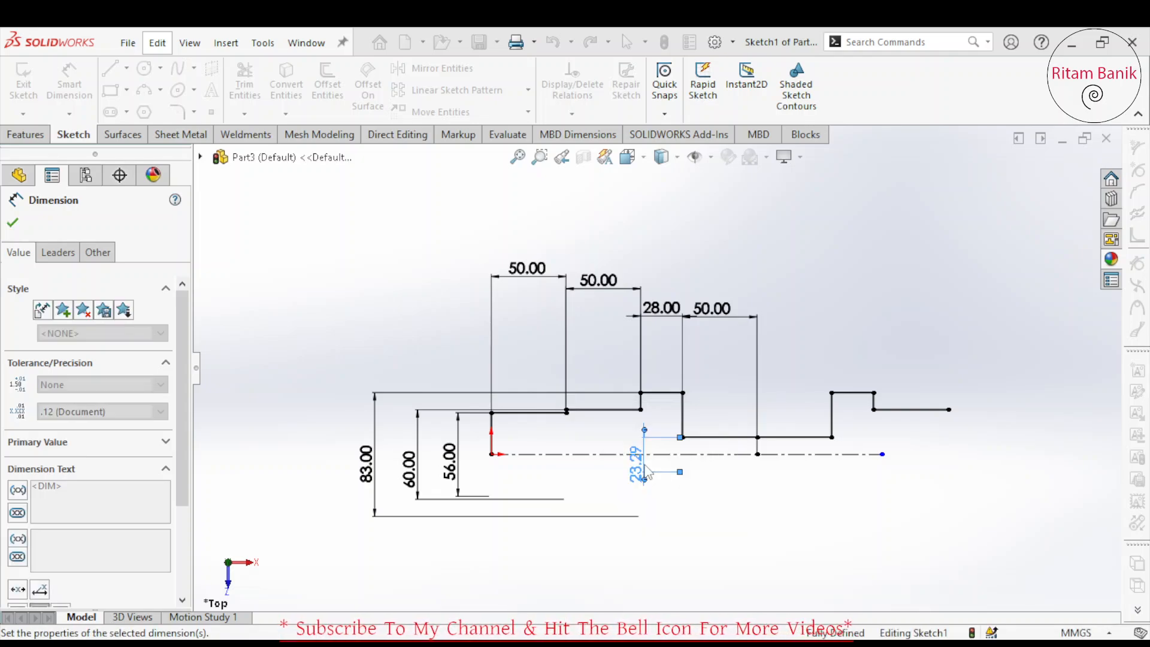
key("Escape")
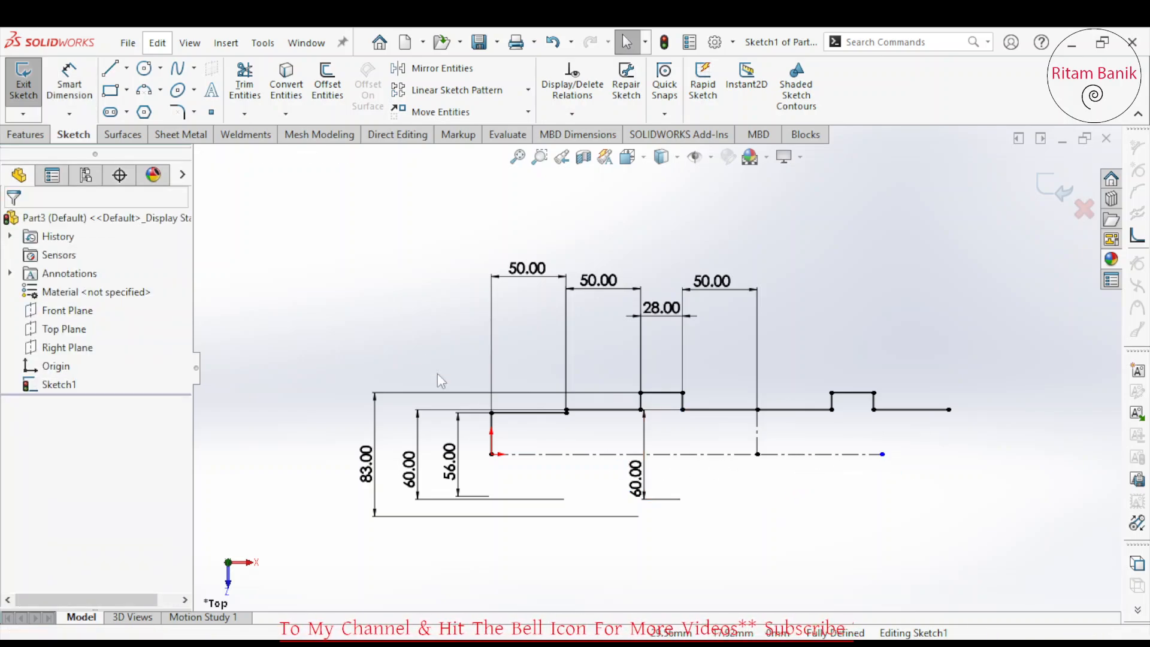
Sketch a stepped-down shaft end about 66 mm long from the profile's open right end, and extend the horizontal centerline to meet its end
left_click(110, 68)
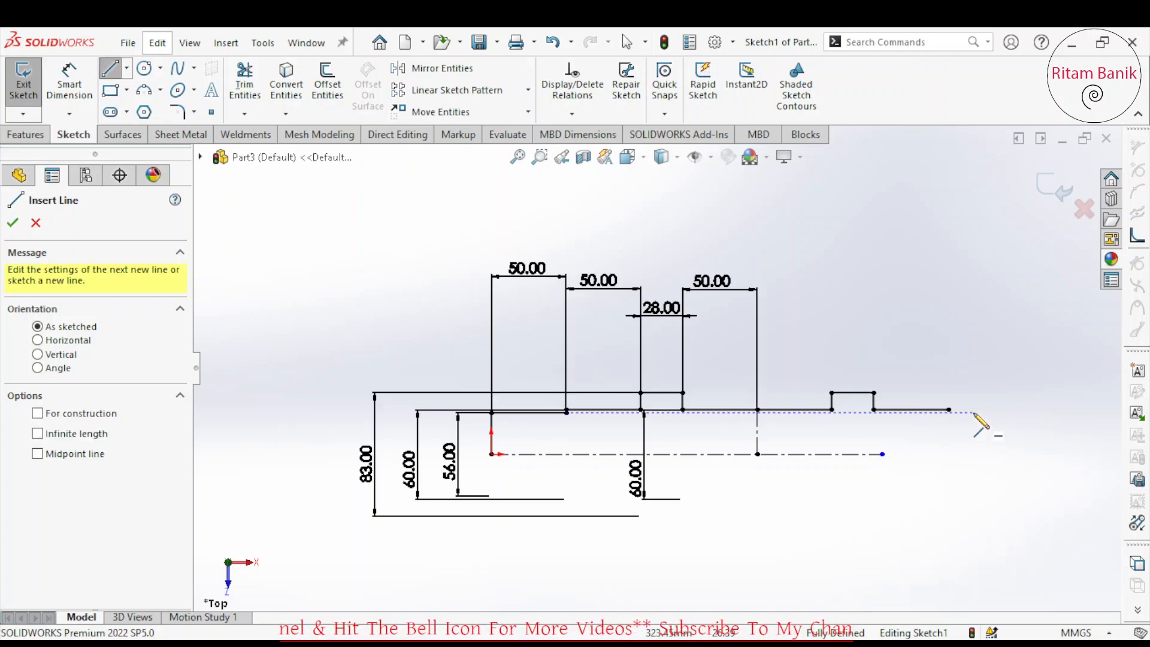
left_click(948, 409)
left_click(948, 438)
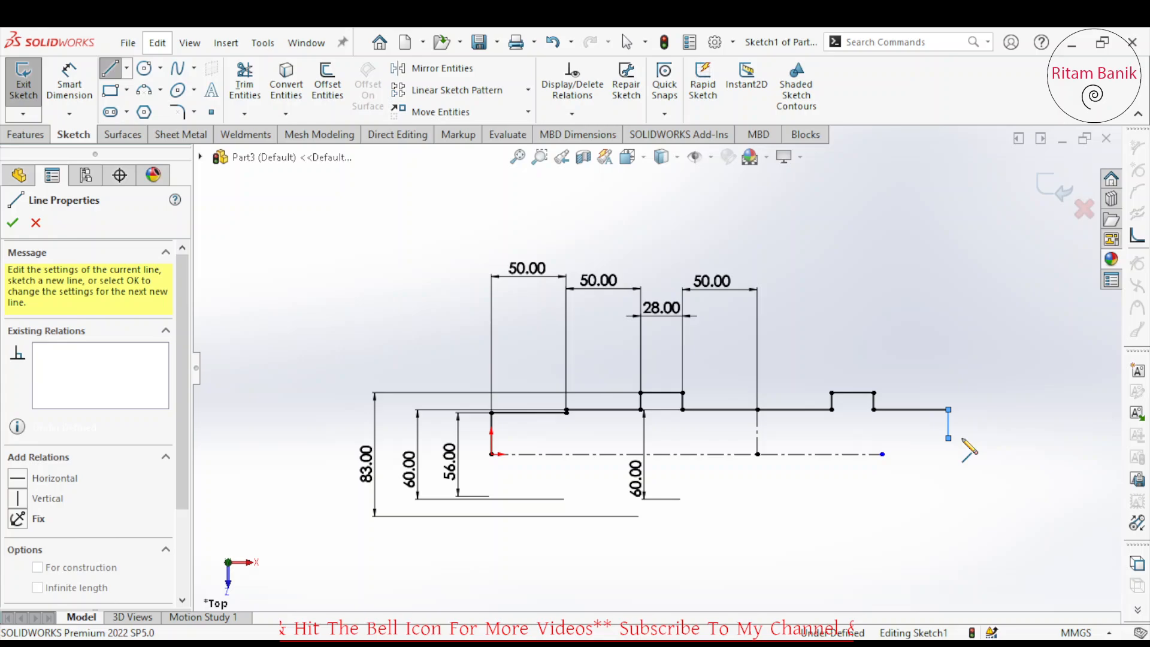
left_click(1046, 437)
left_click(1047, 454)
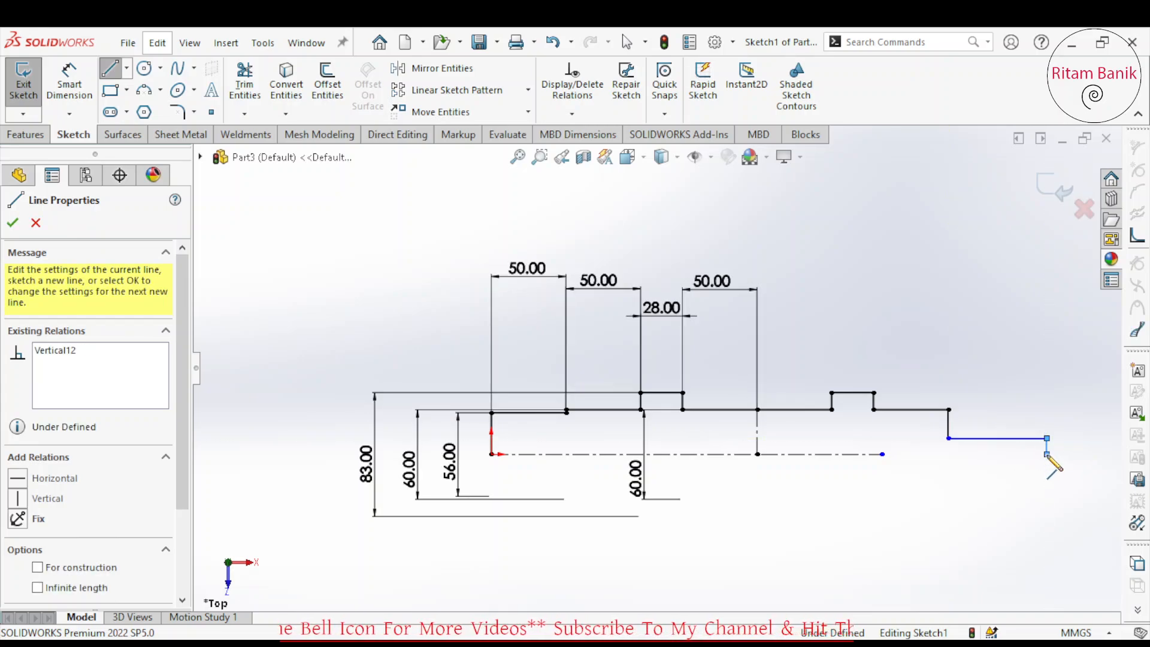
key("Escape")
key("Escape")
left_click_drag(880, 455, 1046, 454)
key("Escape")
Set the length of the new stepped-down end segment to 70 mm
left_click(69, 83)
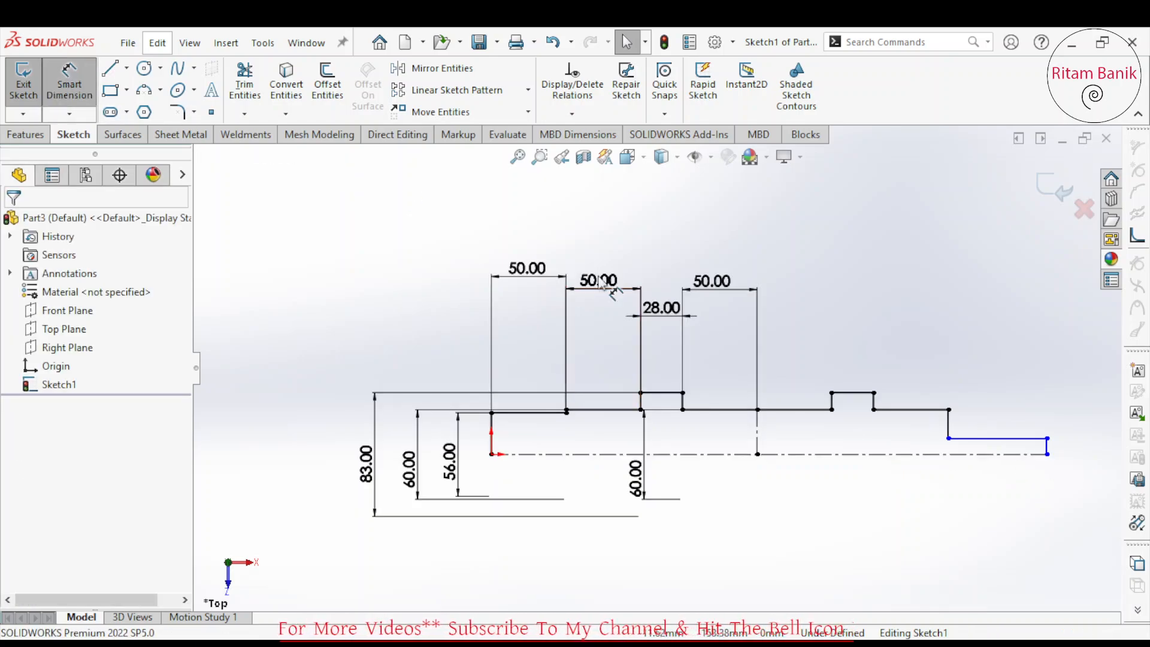
left_click(988, 440)
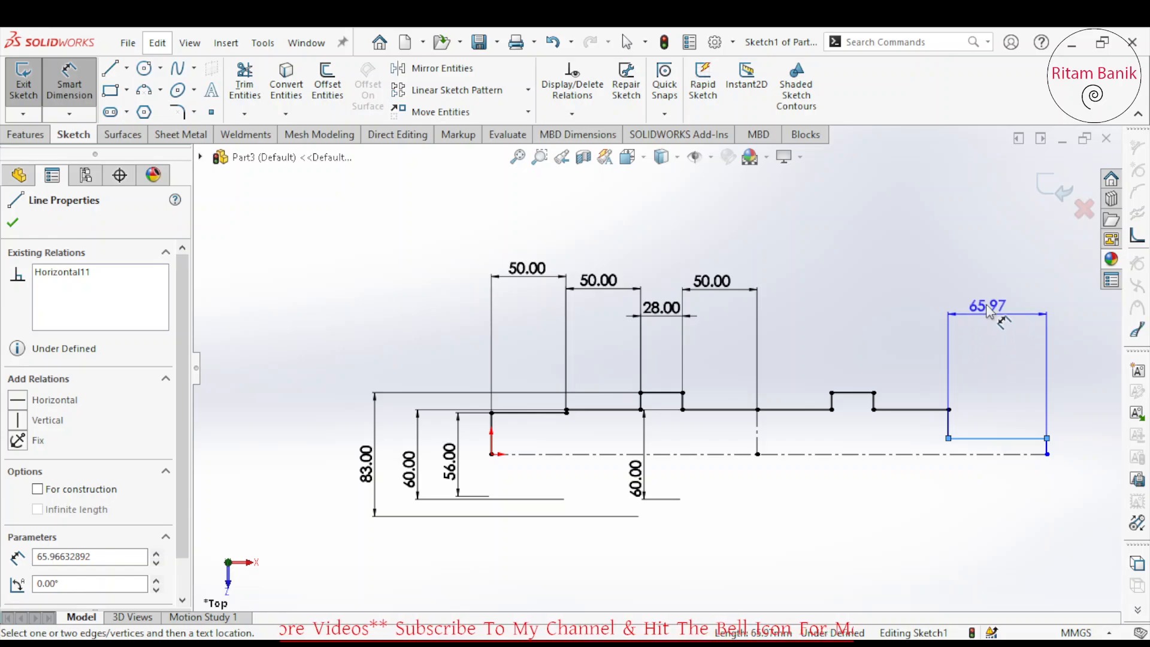
left_click(989, 295)
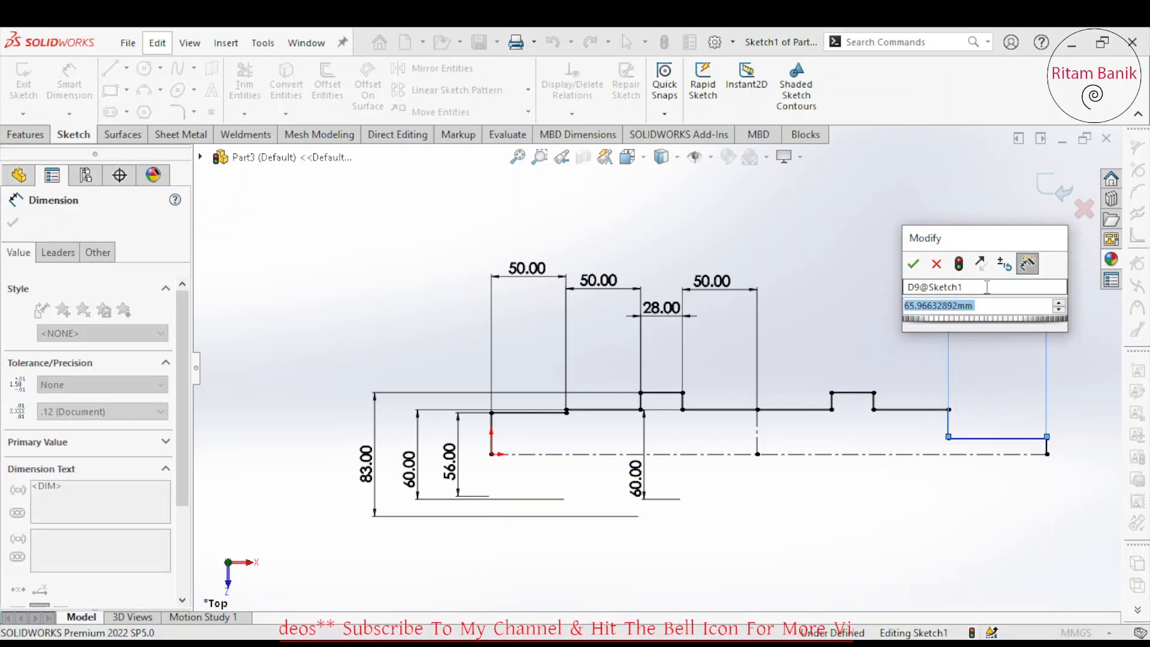
type("70")
key("Return")
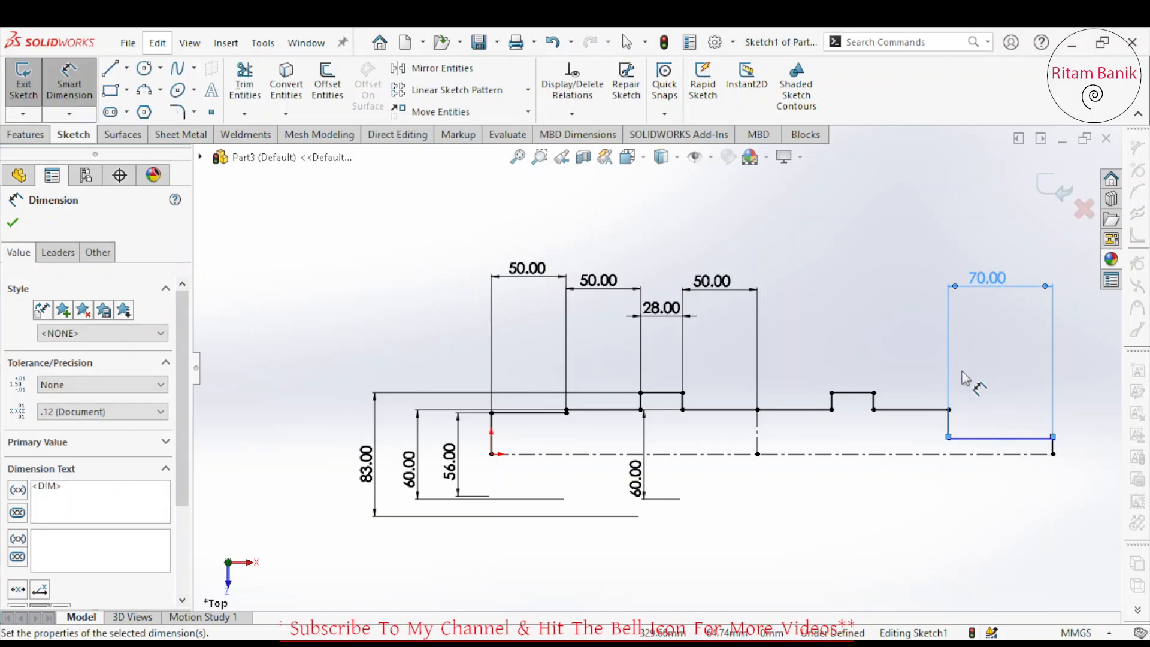
Dimension the stepped-down end segment as a 20 mm diameter about the horizontal centerline
left_click(1045, 454)
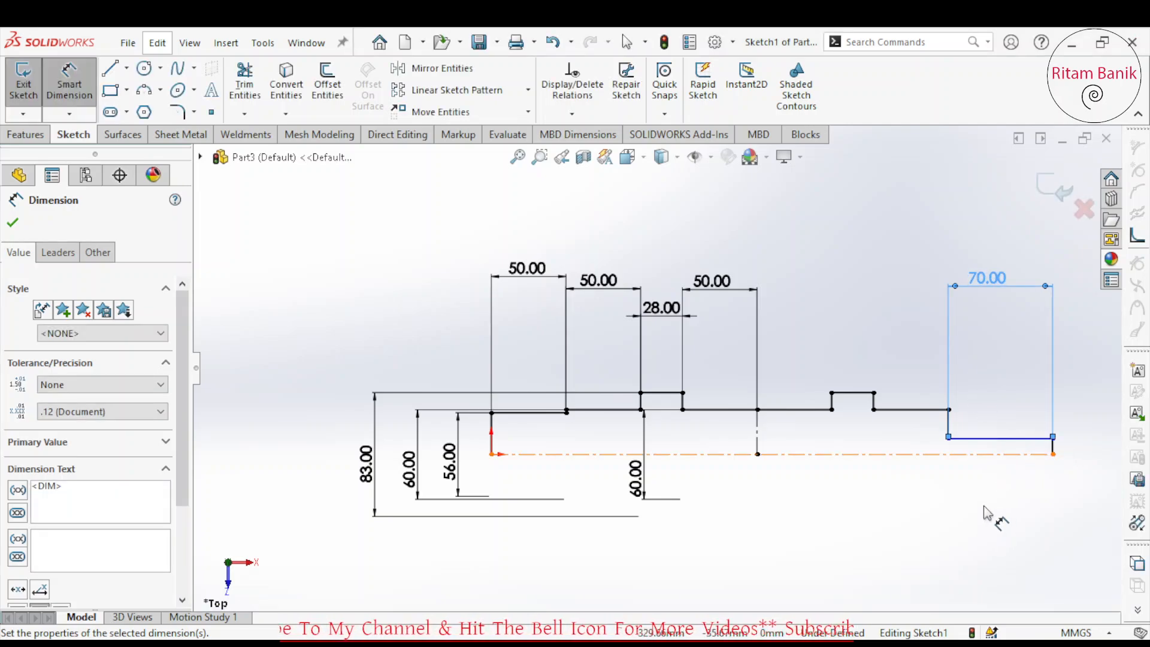
left_click(1019, 439)
left_click(1009, 488)
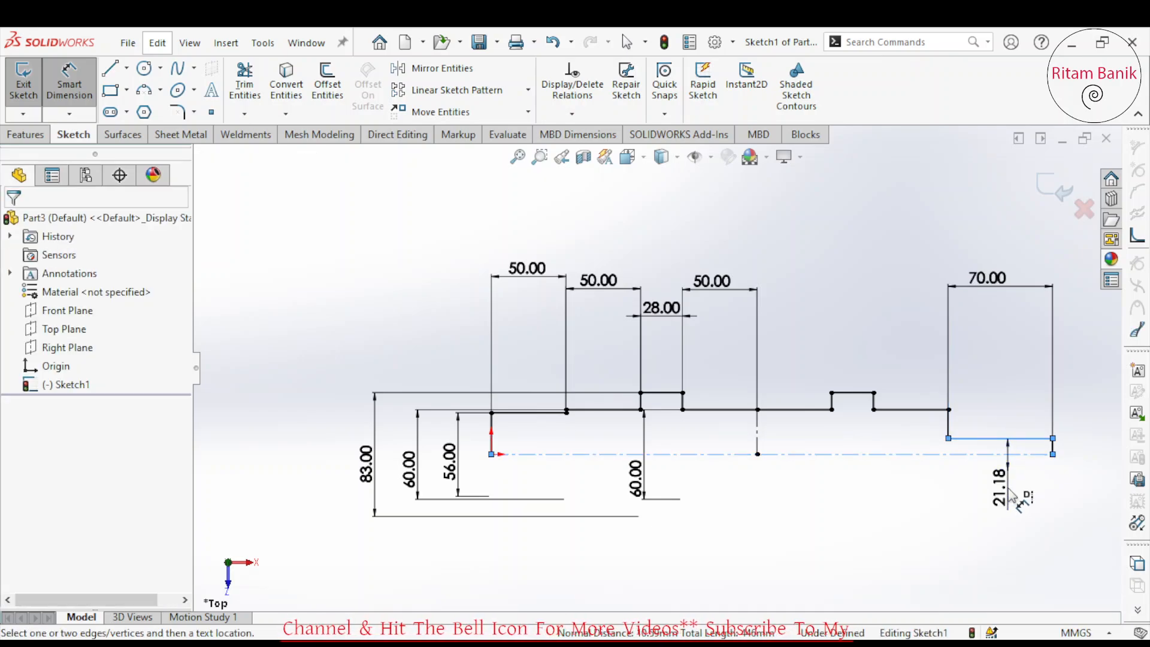
type("20")
key("Return")
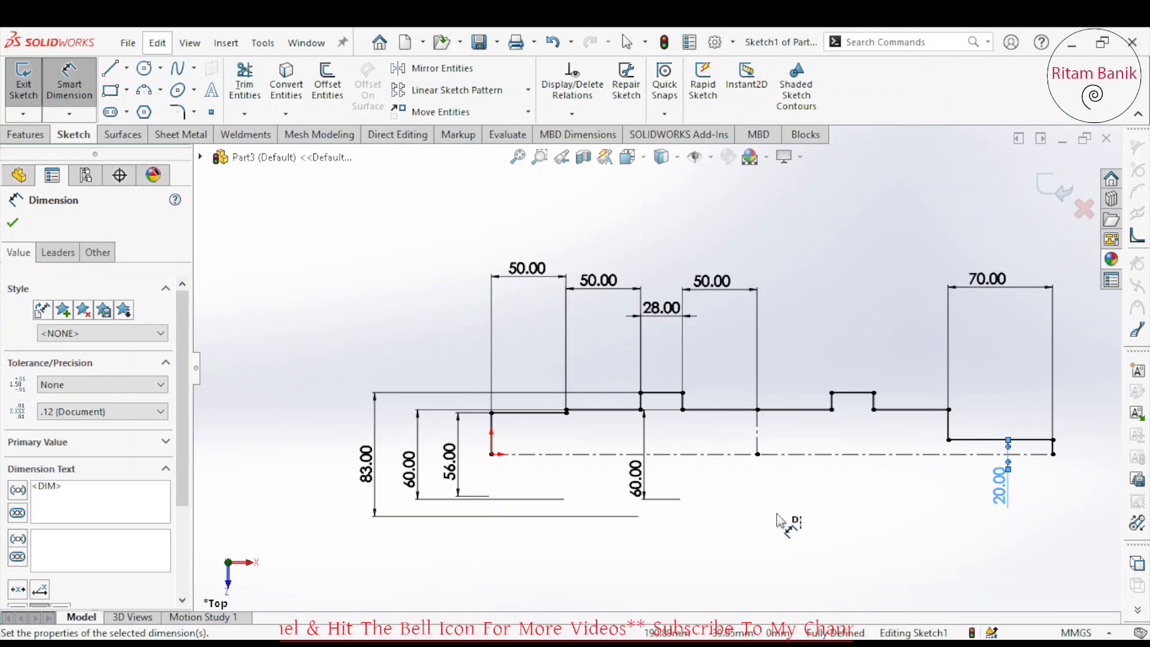
Revolve the profile 360 degrees about the horizontal centerline, letting the open sketch be closed automatically
left_click(30, 138)
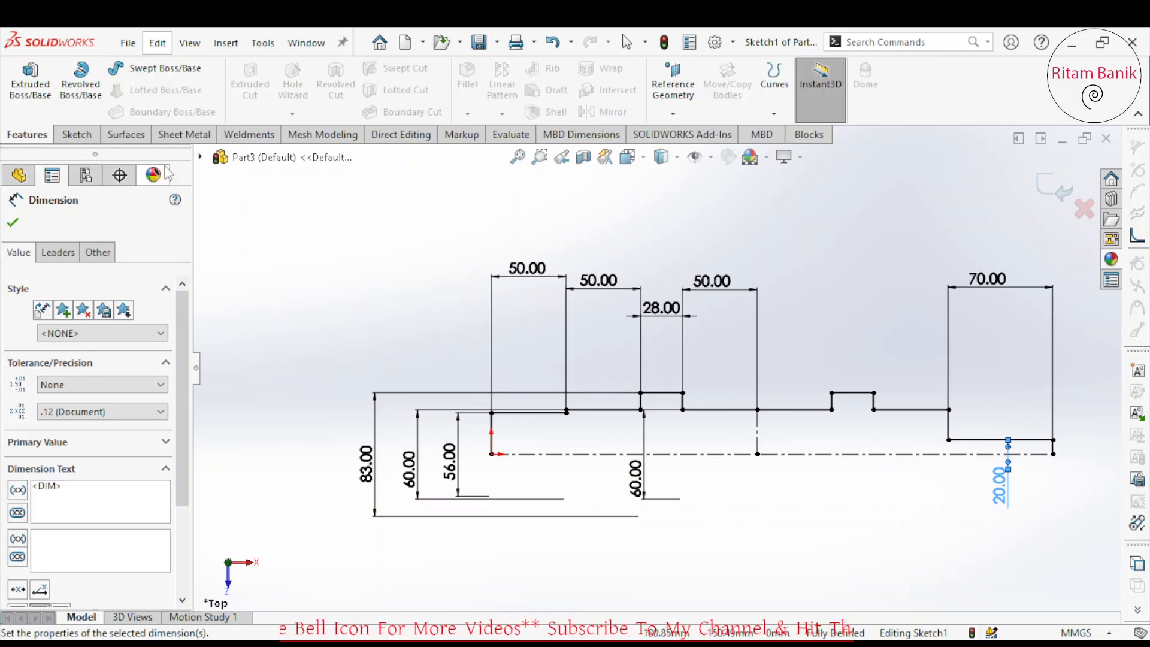
left_click(81, 89)
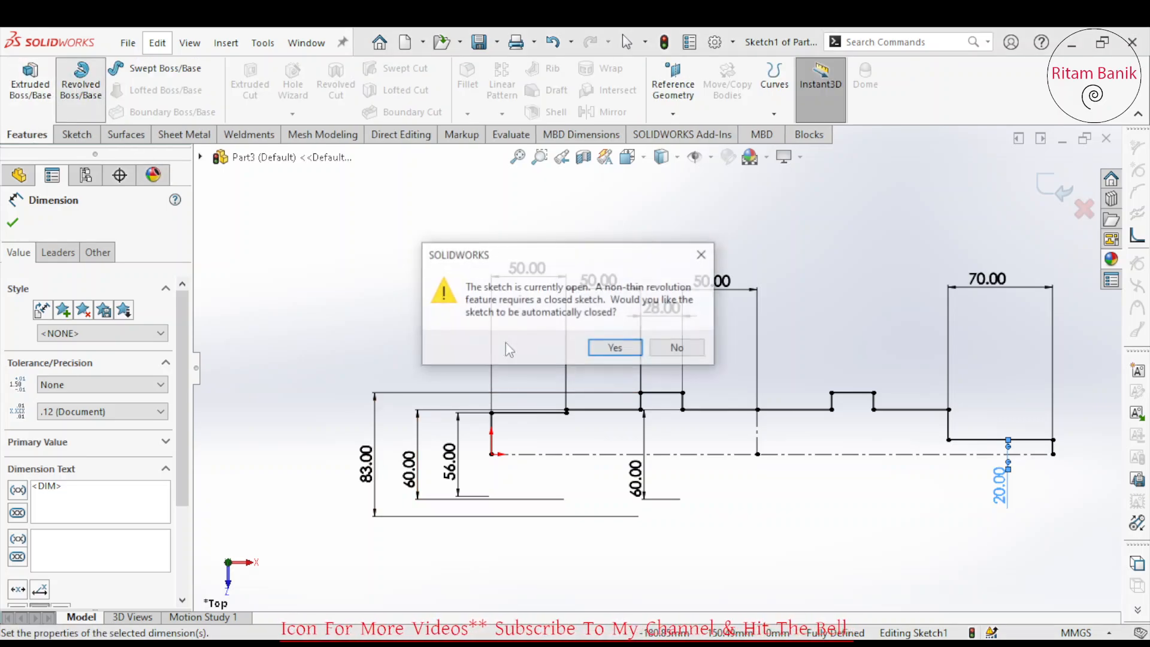
left_click(616, 343)
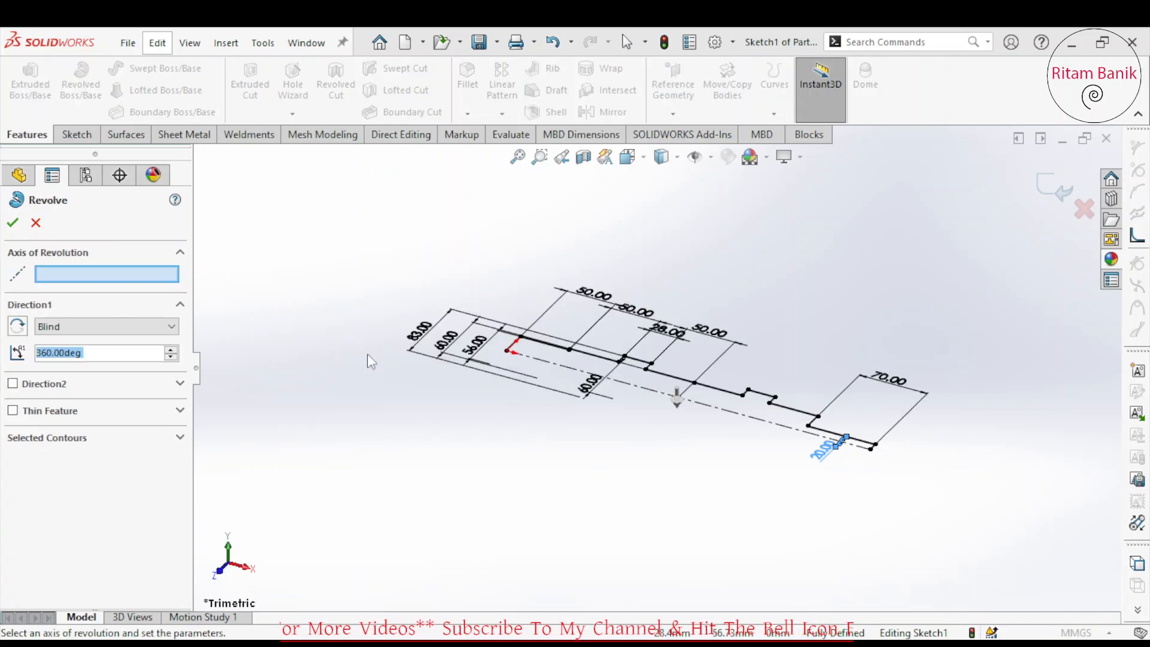
left_click(648, 388)
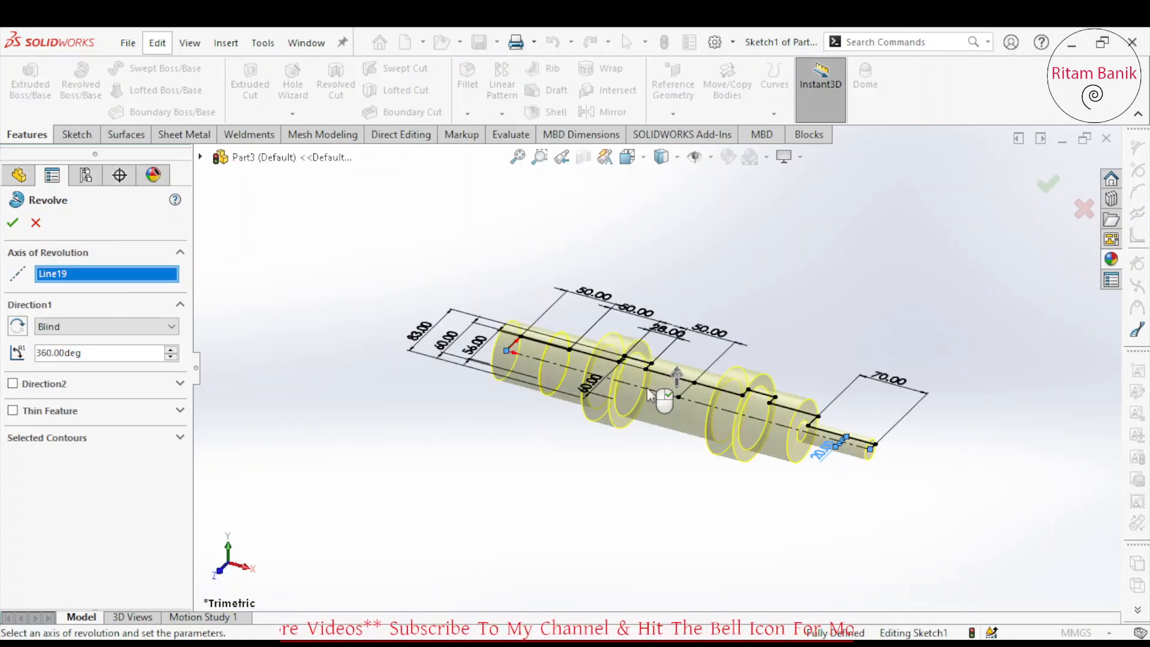
left_click(12, 223)
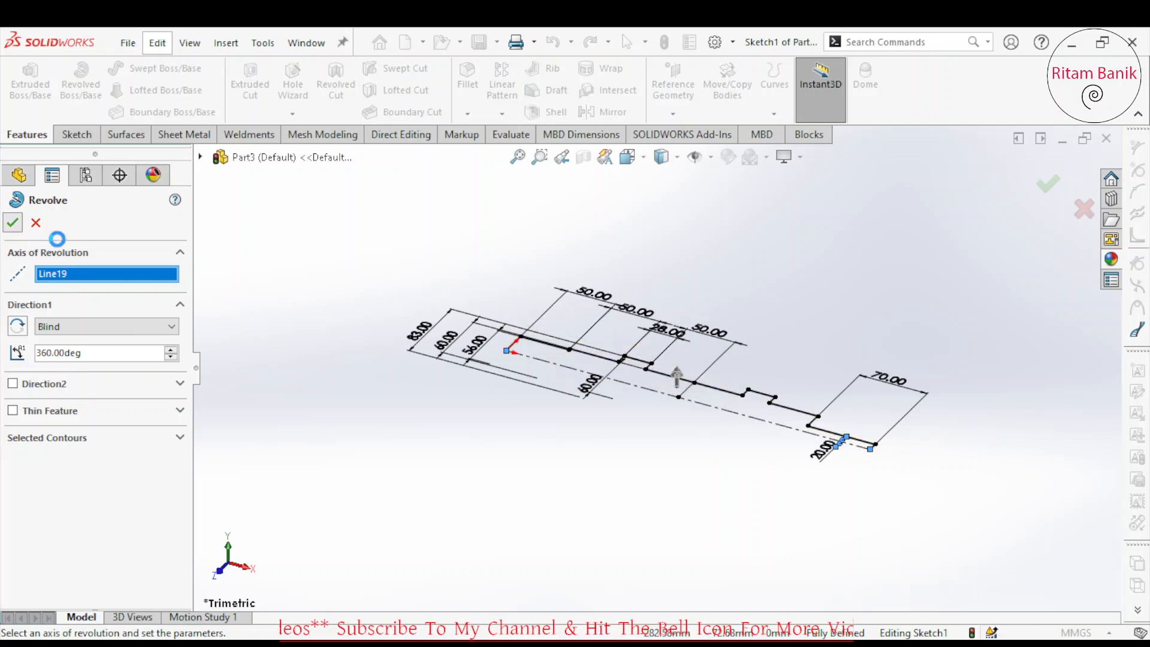
middle_click_drag(589, 487, 513, 483)
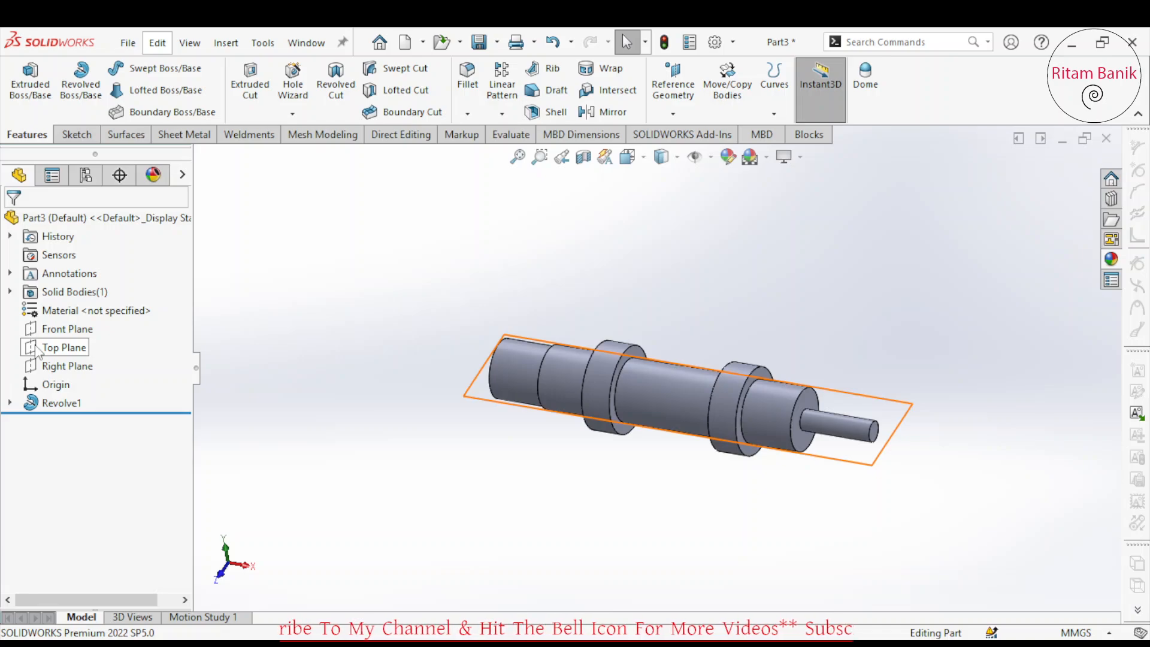
Sketch two concentric circles, about 140 mm and 97 mm in diameter, on the Front Plane over the shaft section between the collars
left_click(54, 329)
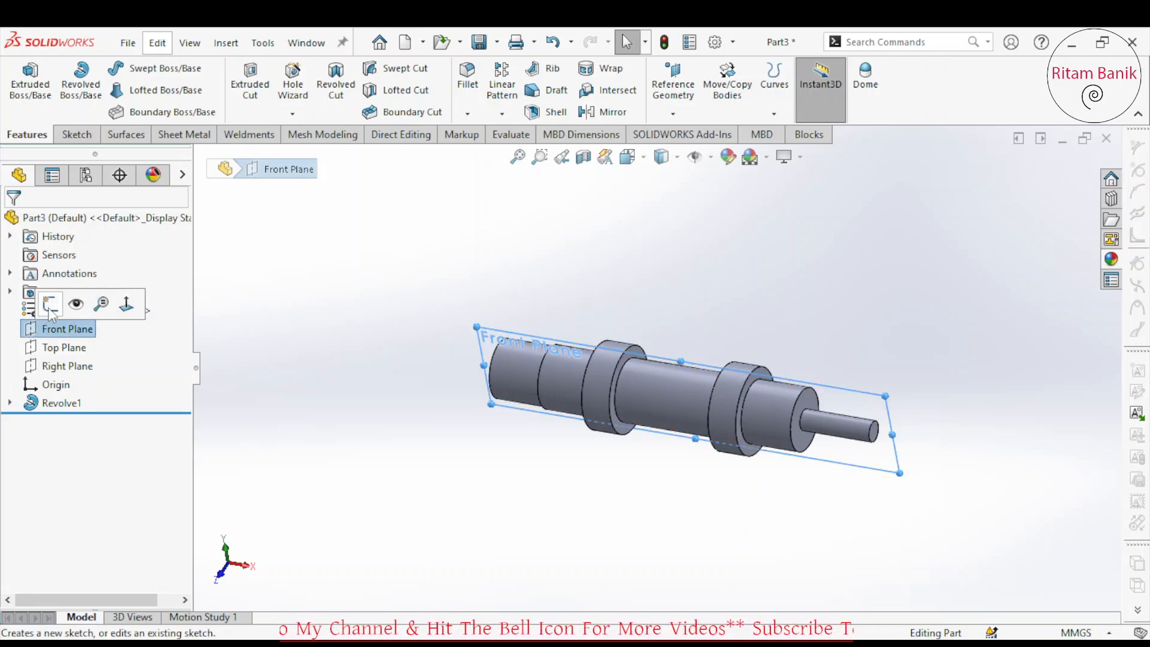
left_click(50, 307)
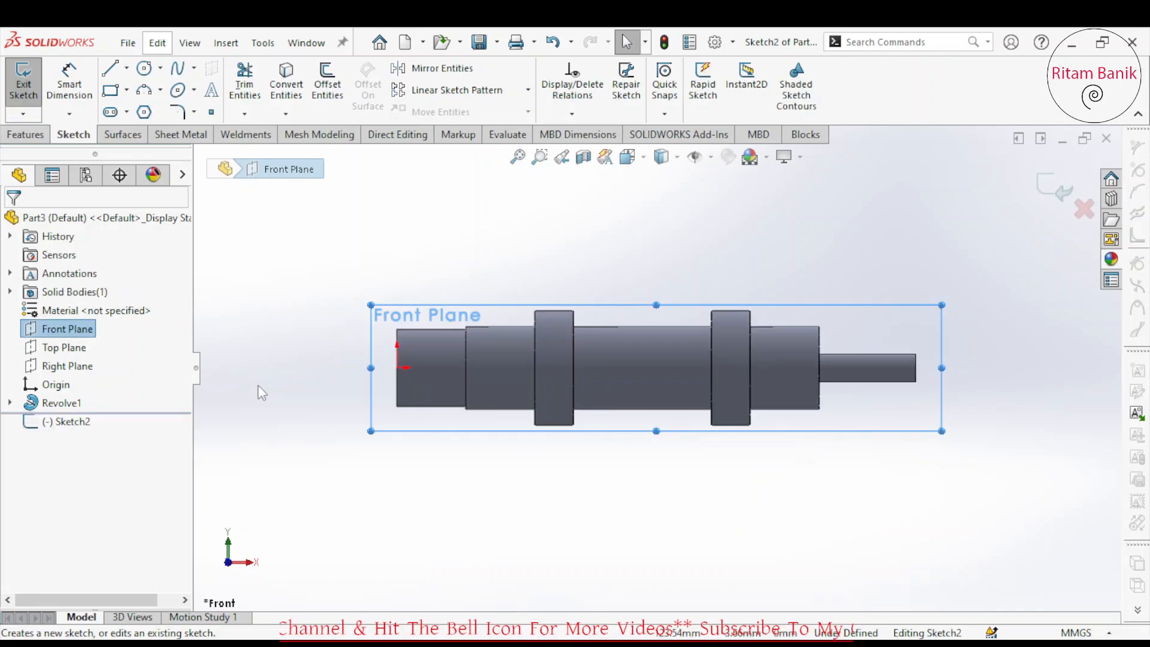
left_click(144, 68)
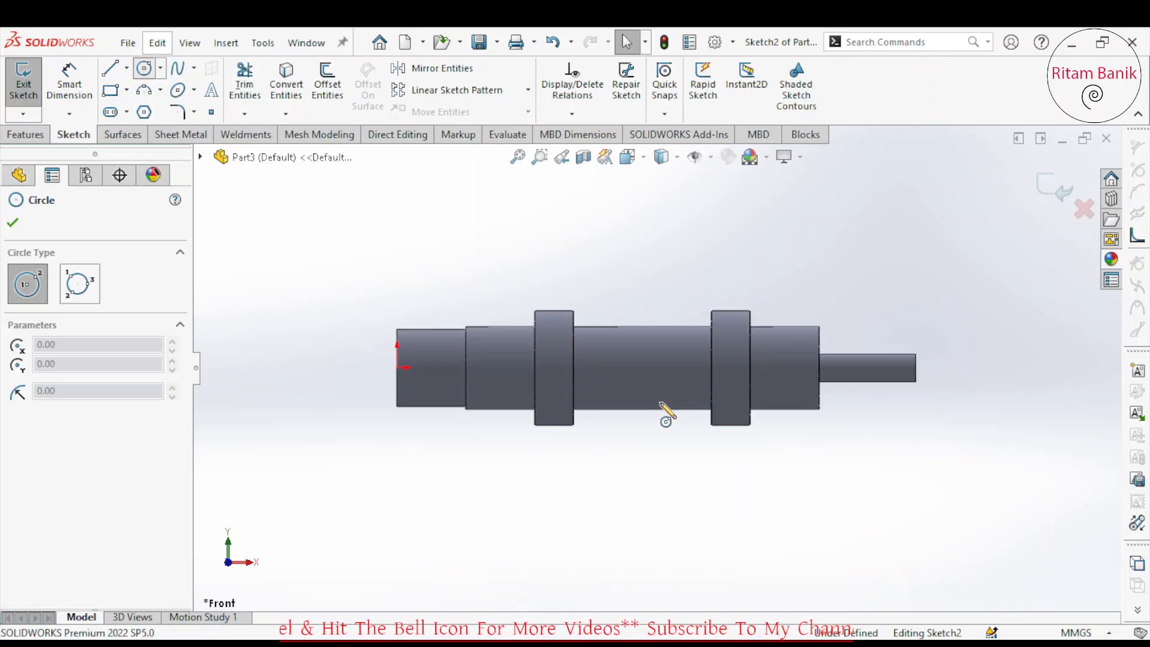
left_click(645, 342)
left_click(682, 430)
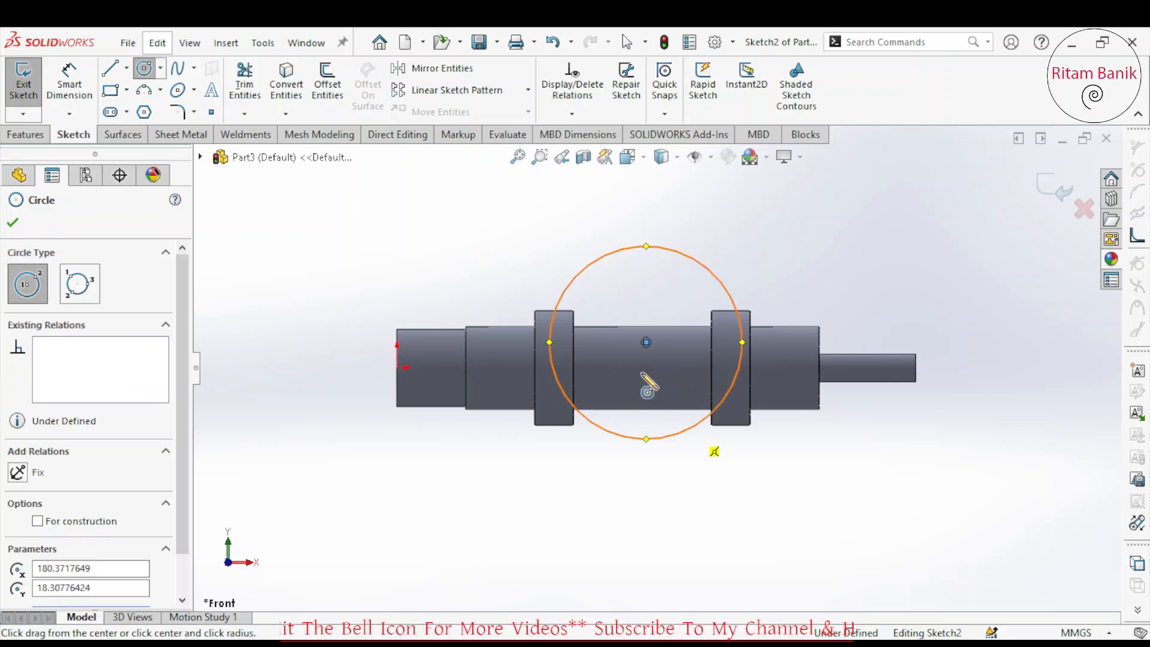
left_click(645, 342)
left_click(669, 406)
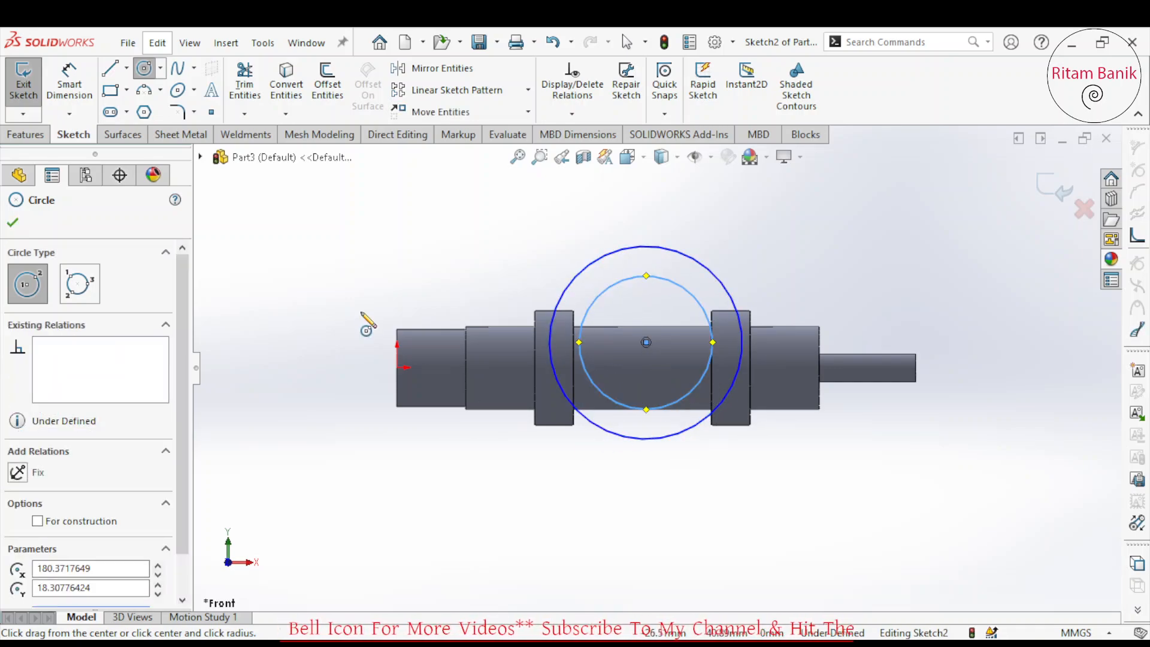
Dimension the inner circle to a 40 mm diameter
left_click(69, 84)
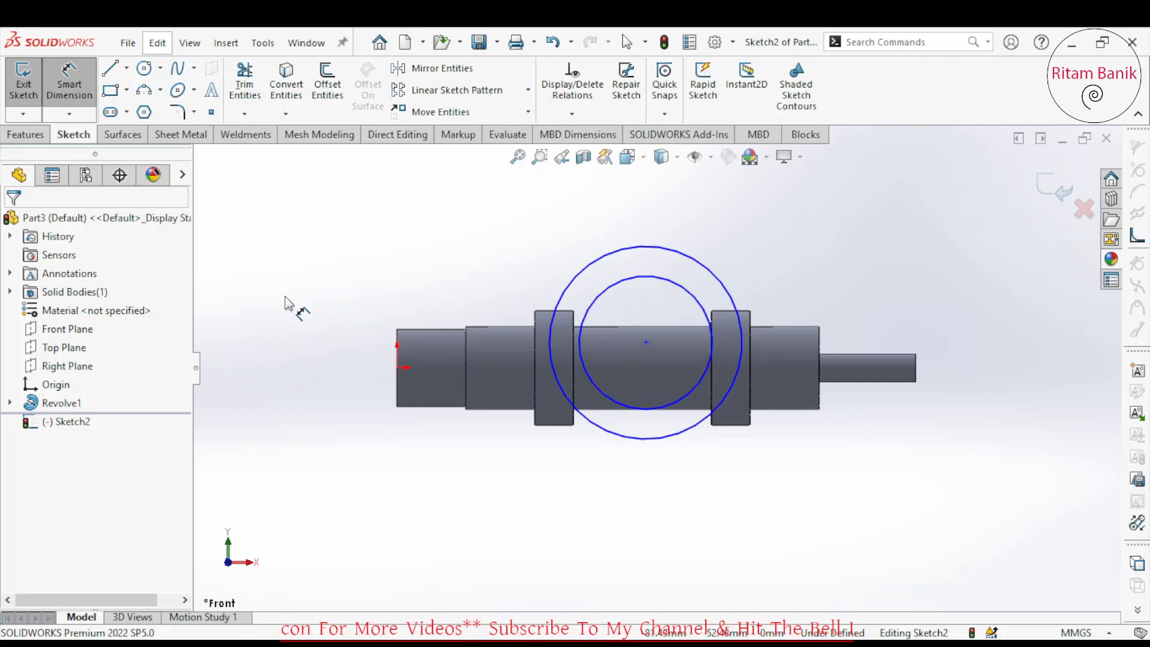
left_click(667, 281)
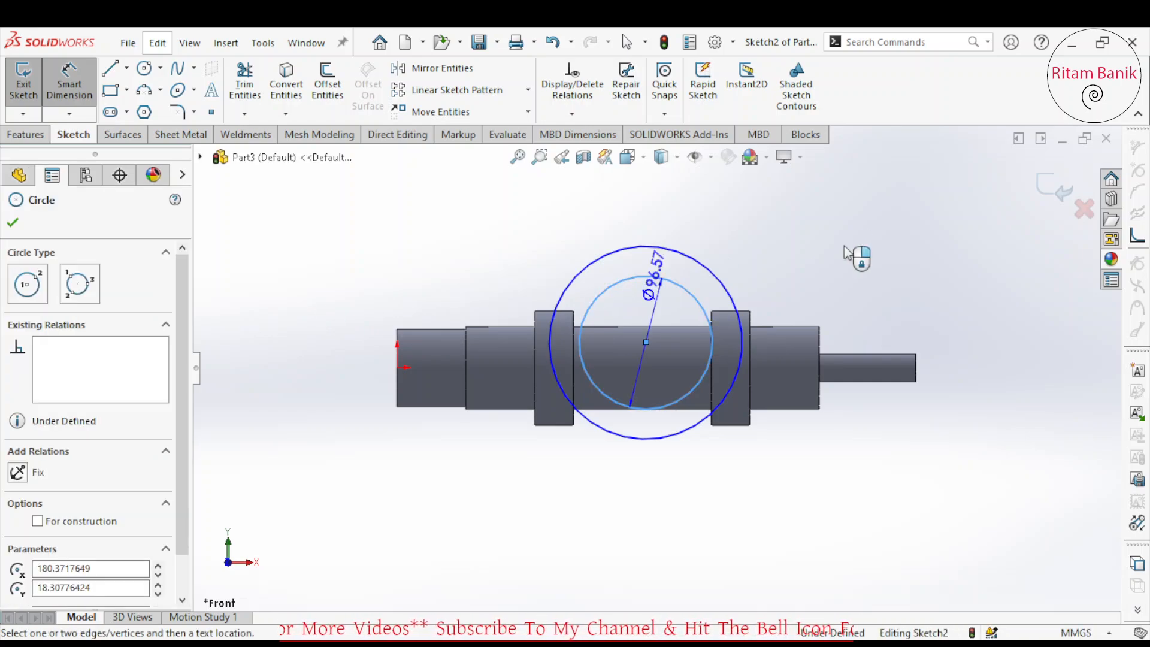
left_click(853, 255)
type("40")
key("Return")
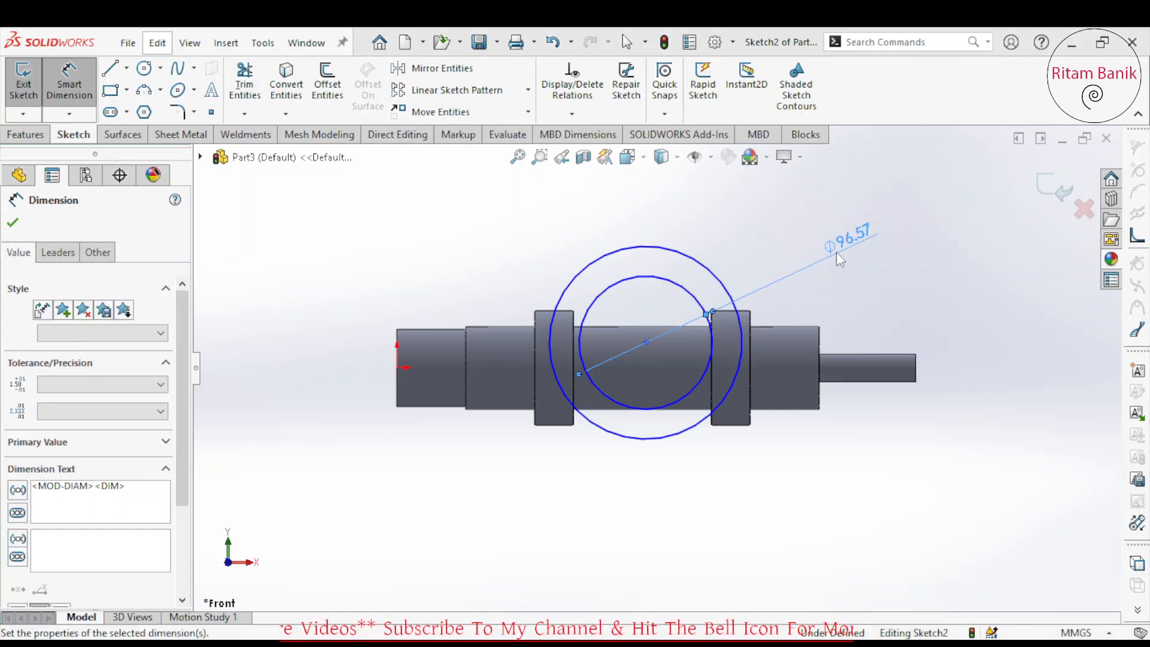
Dimension the outer circle to a 50 mm diameter
left_click(679, 252)
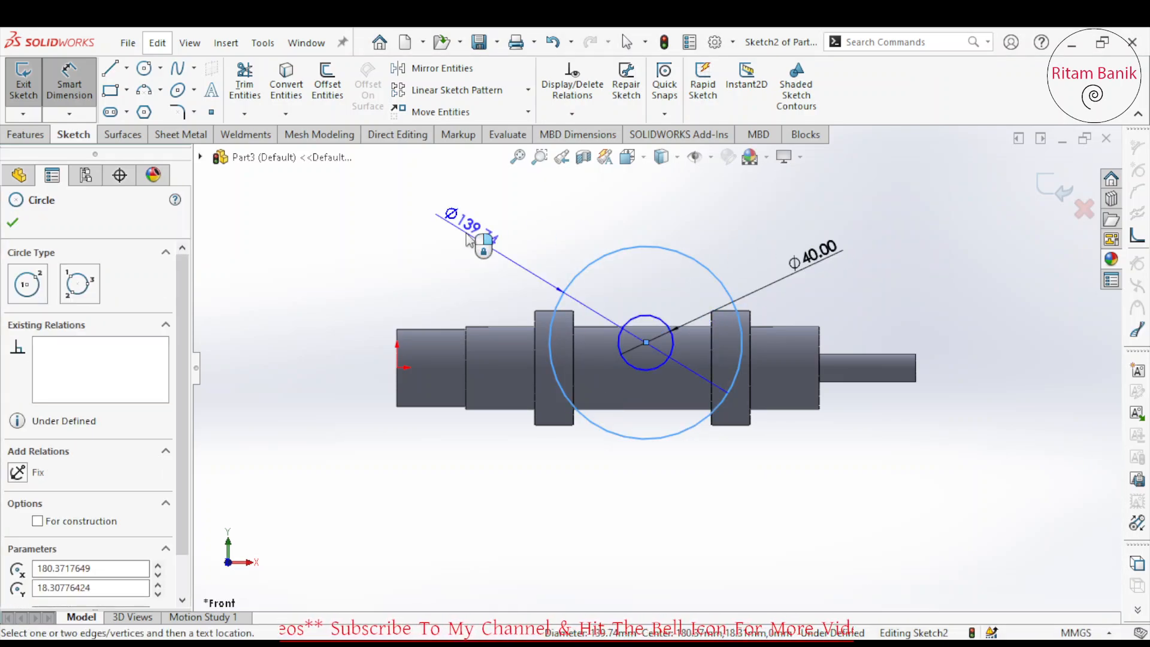
left_click(469, 239)
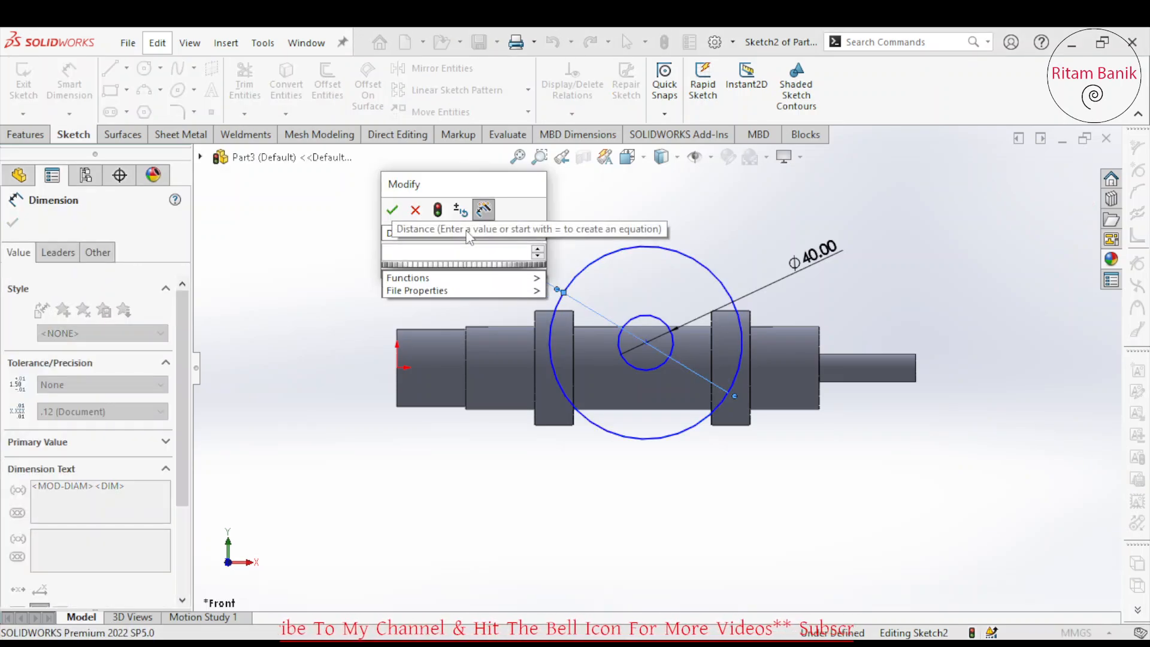
type("60")
key("Return")
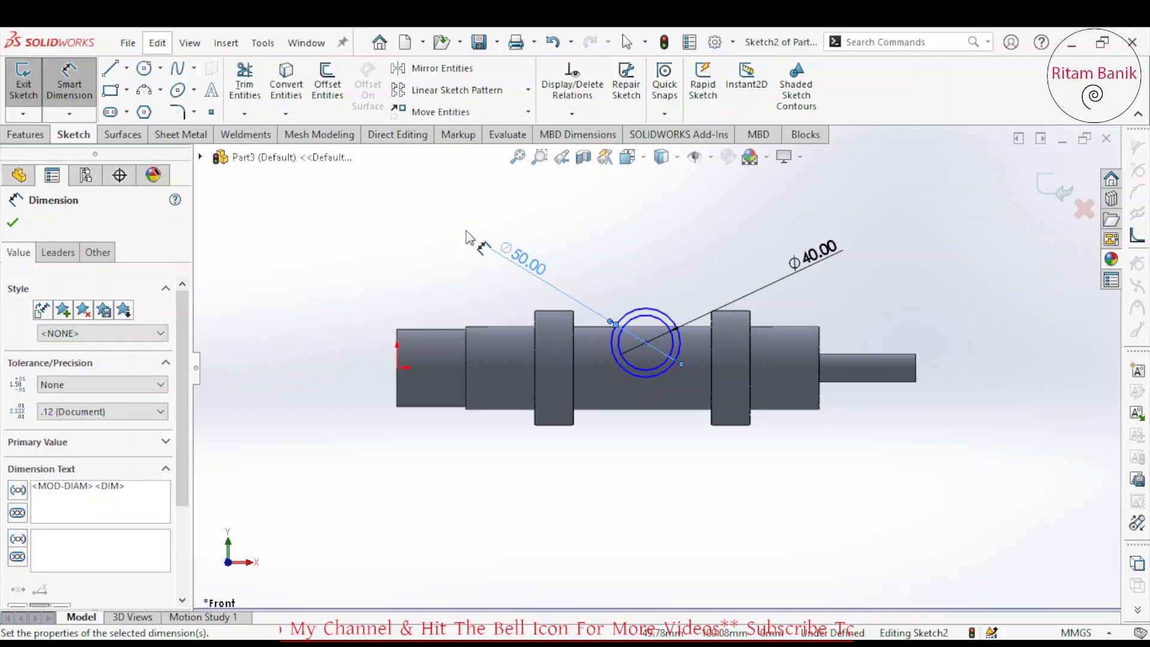
key("Escape")
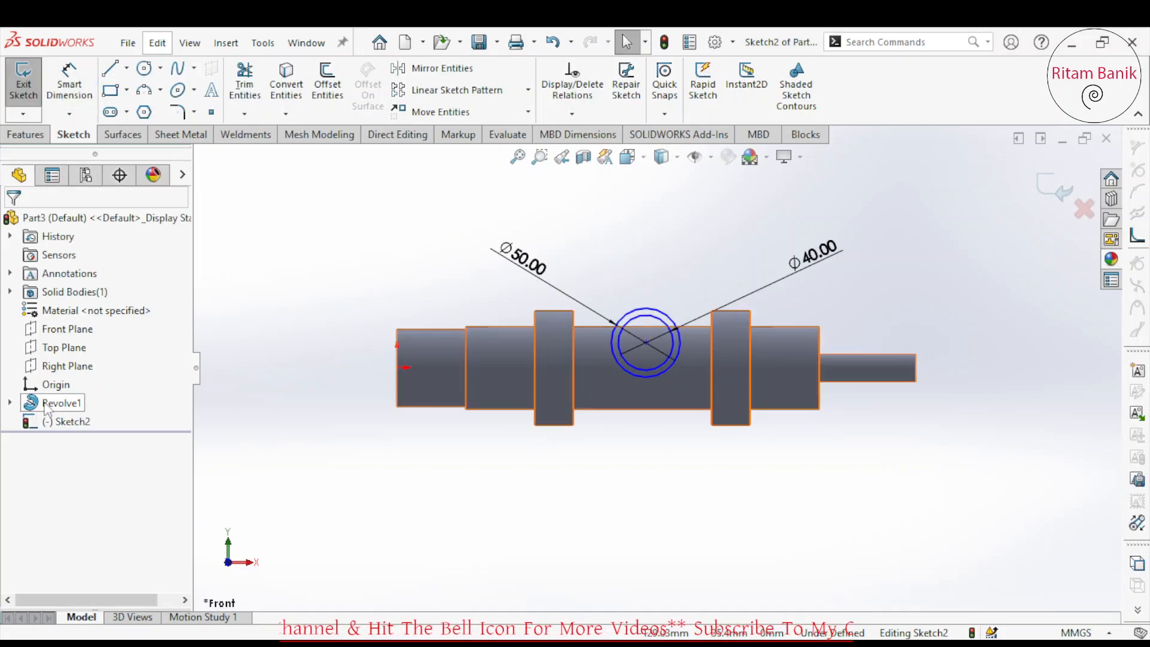
Show the profile sketch belonging to the revolve feature
left_click(10, 403)
left_click(57, 419)
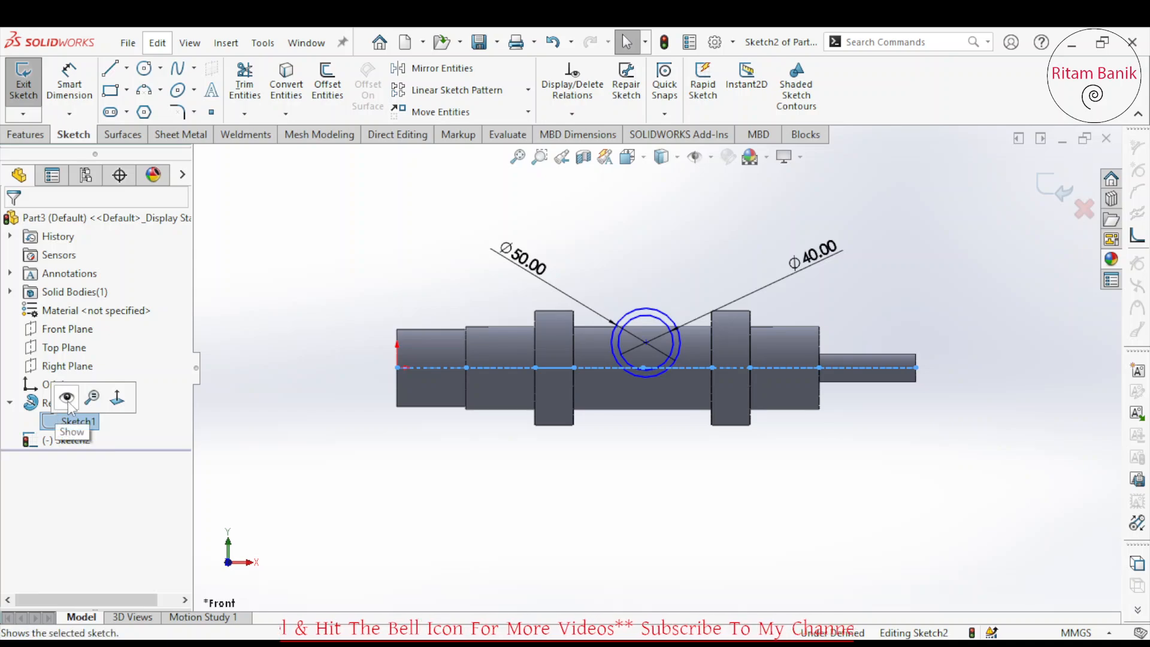
left_click(66, 398)
left_click(525, 427)
Make the circles' common center coincident with the profile sketch's centerline point between the collars, and hide the profile sketch again
left_click(646, 343)
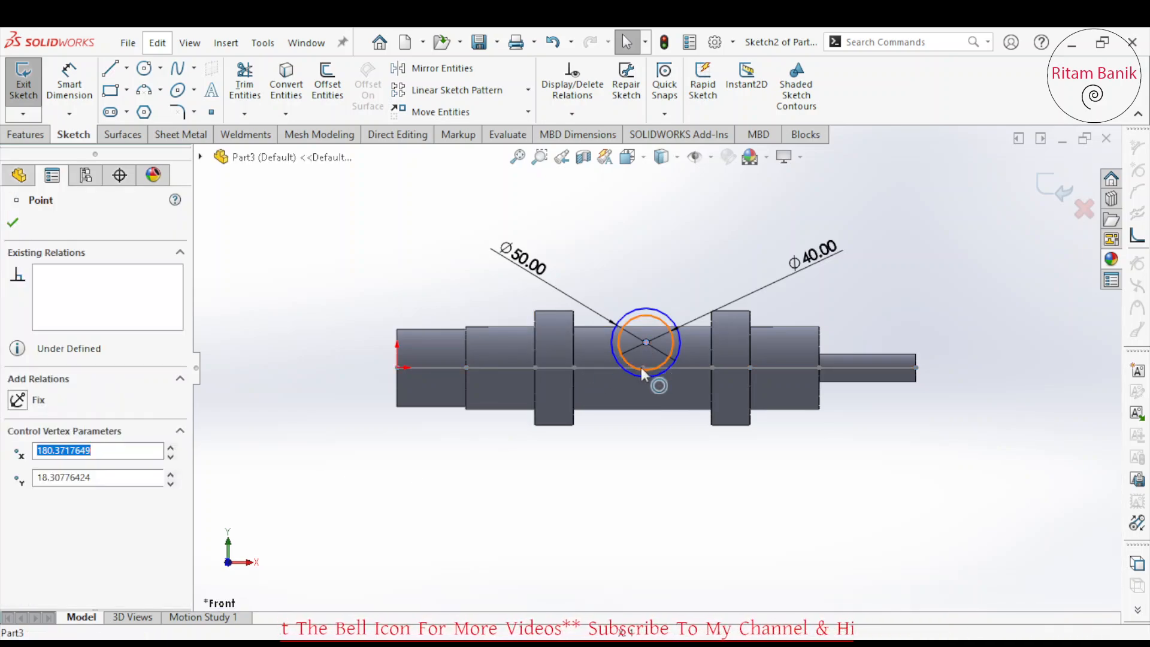
mouse_move(647, 365)
middle_mouse_down()
mouse_move(687, 424)
mouse_move(651, 387)
middle_mouse_up()
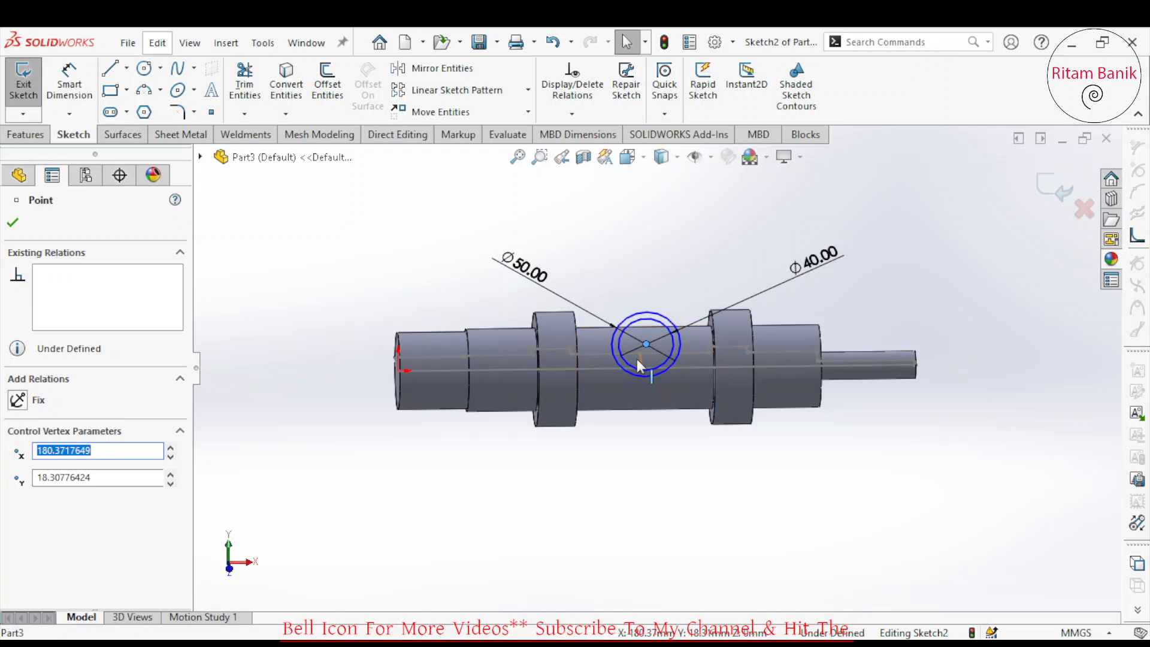
left_click(642, 367, "ctrl")
left_click(18, 532)
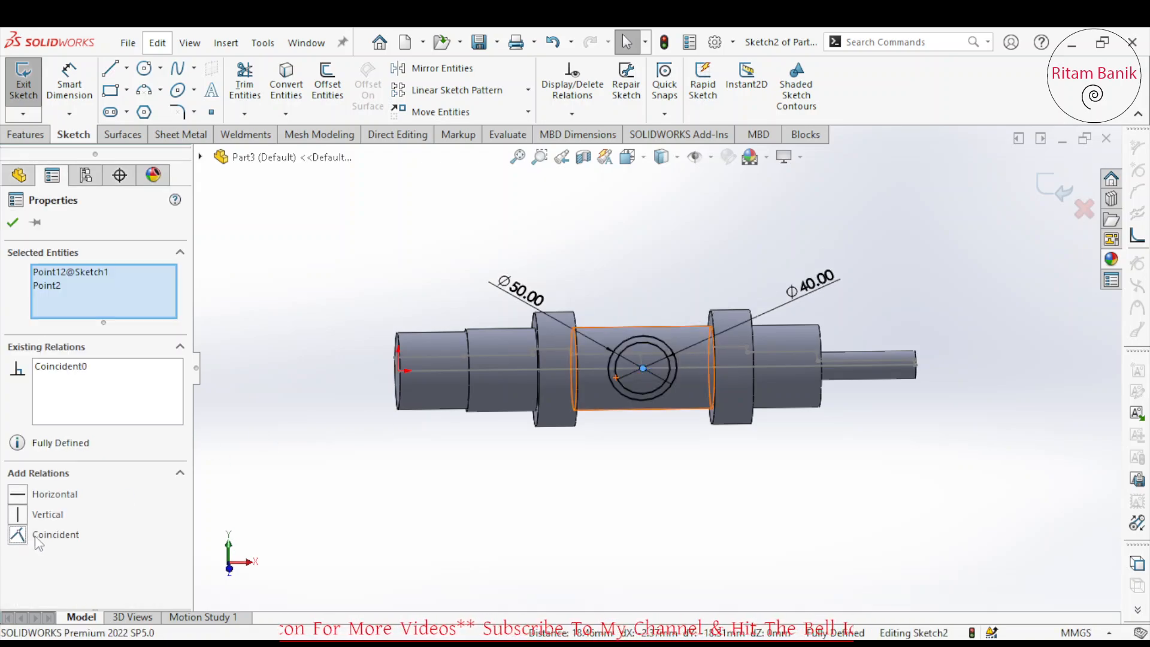
left_click(477, 539)
left_click(67, 420)
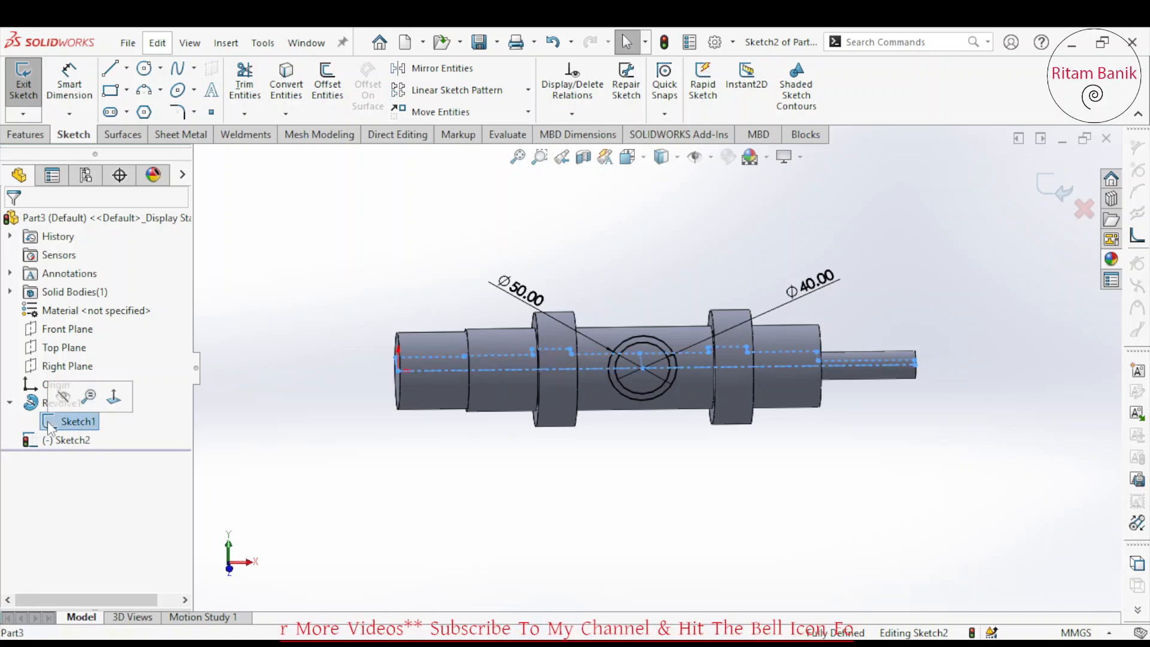
left_click(64, 397)
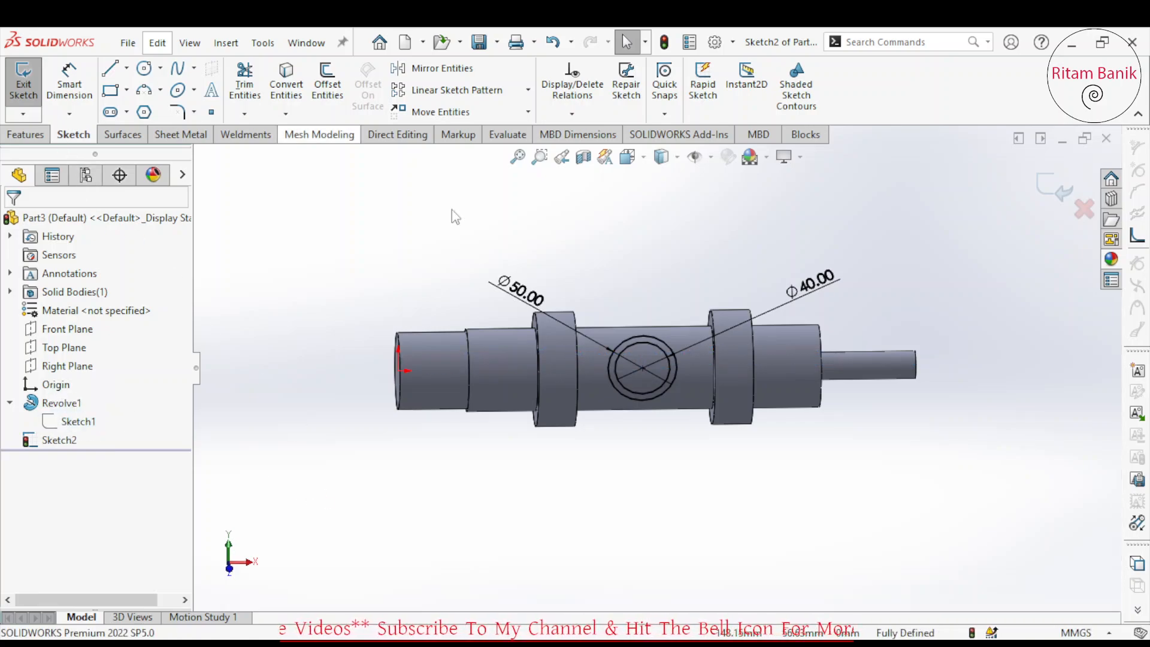
Cut-extrude the circle sketch with Through All - Both, keeping all bodies
left_click(626, 387)
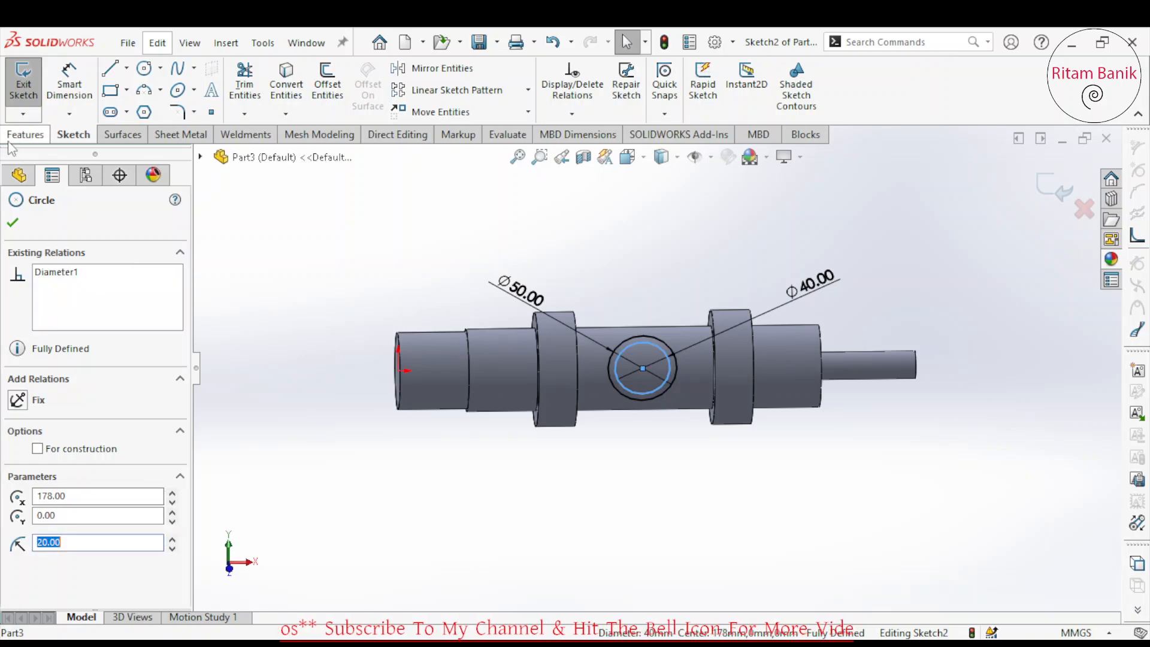
left_click(25, 134)
left_click(249, 84)
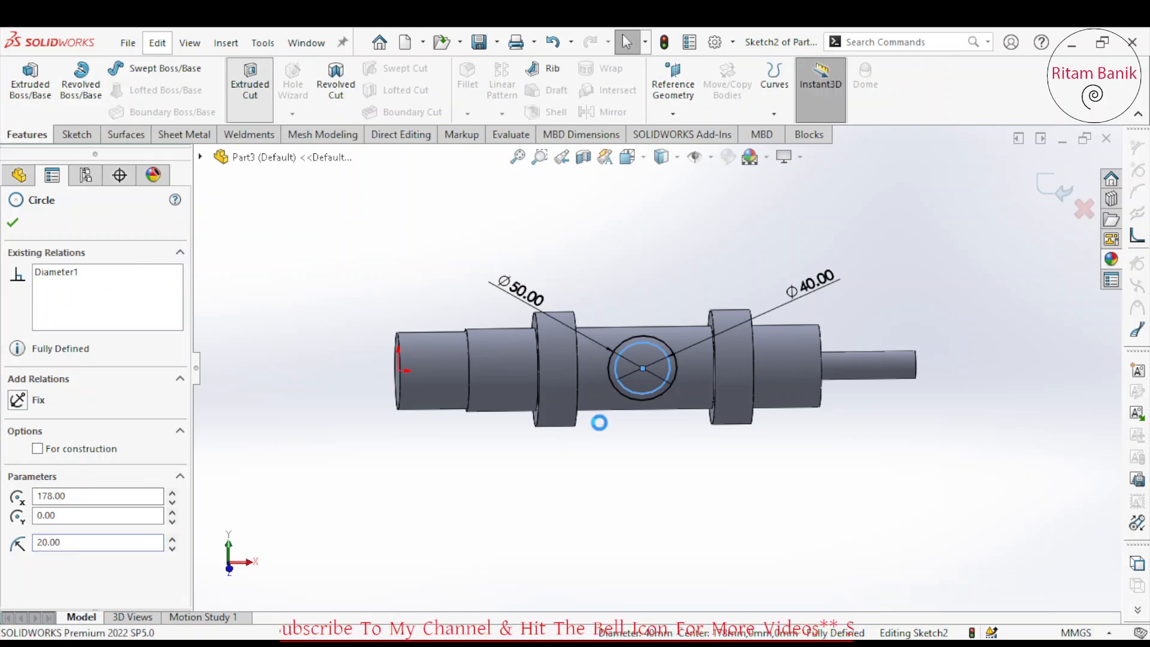
left_click(102, 323)
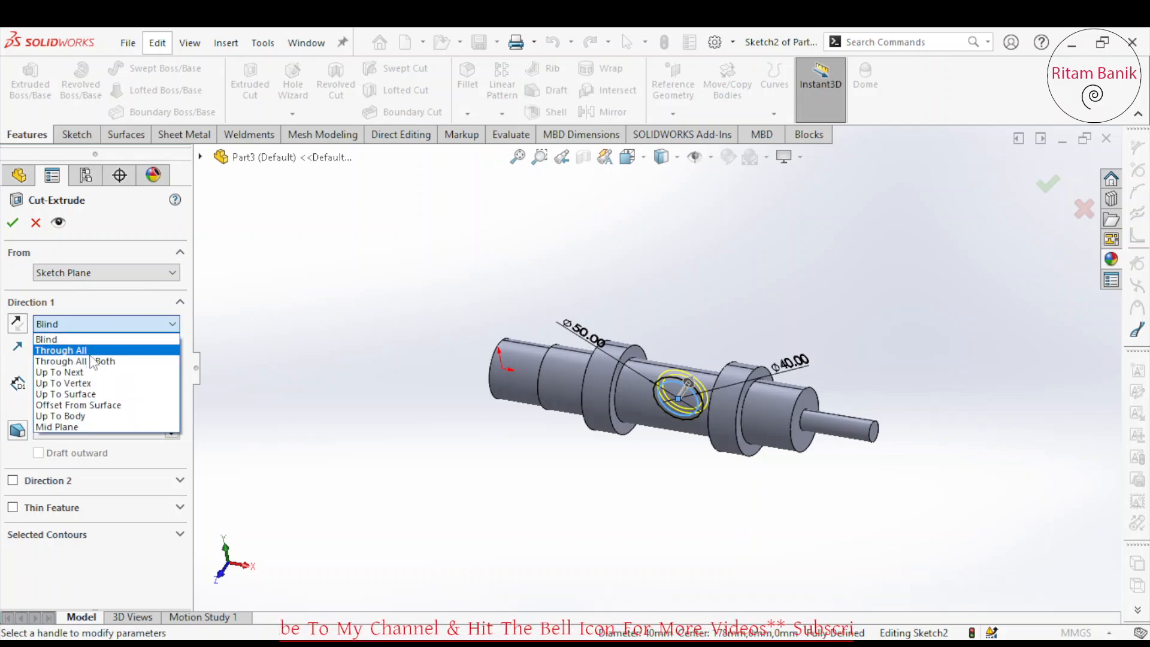
left_click(95, 358)
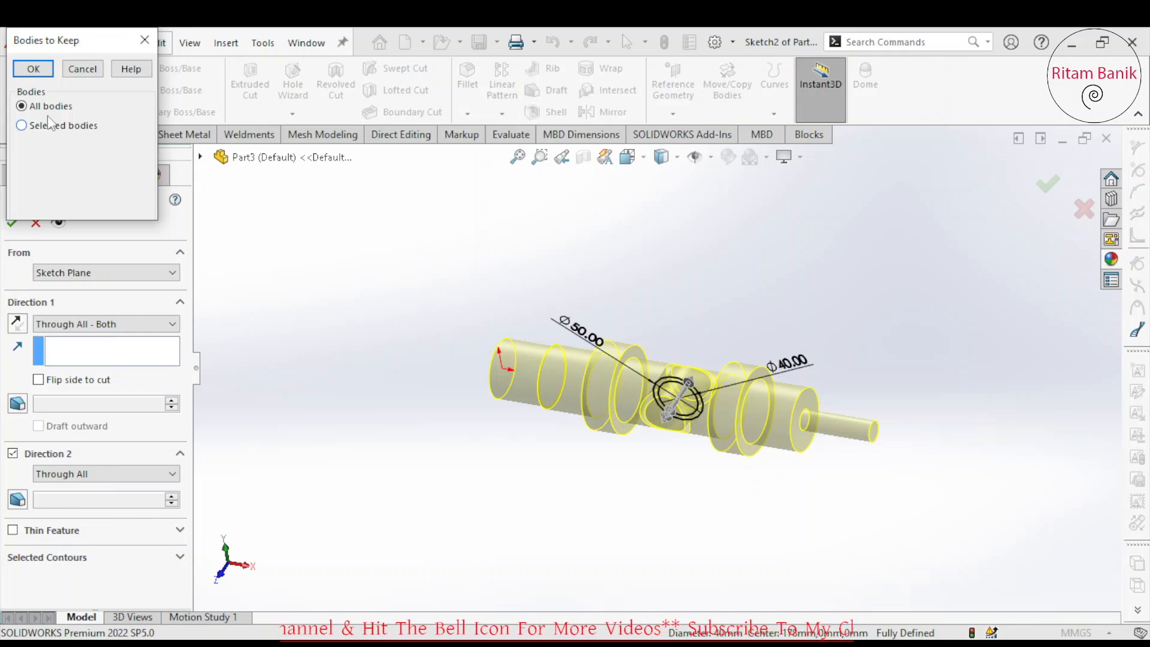
left_click(33, 69)
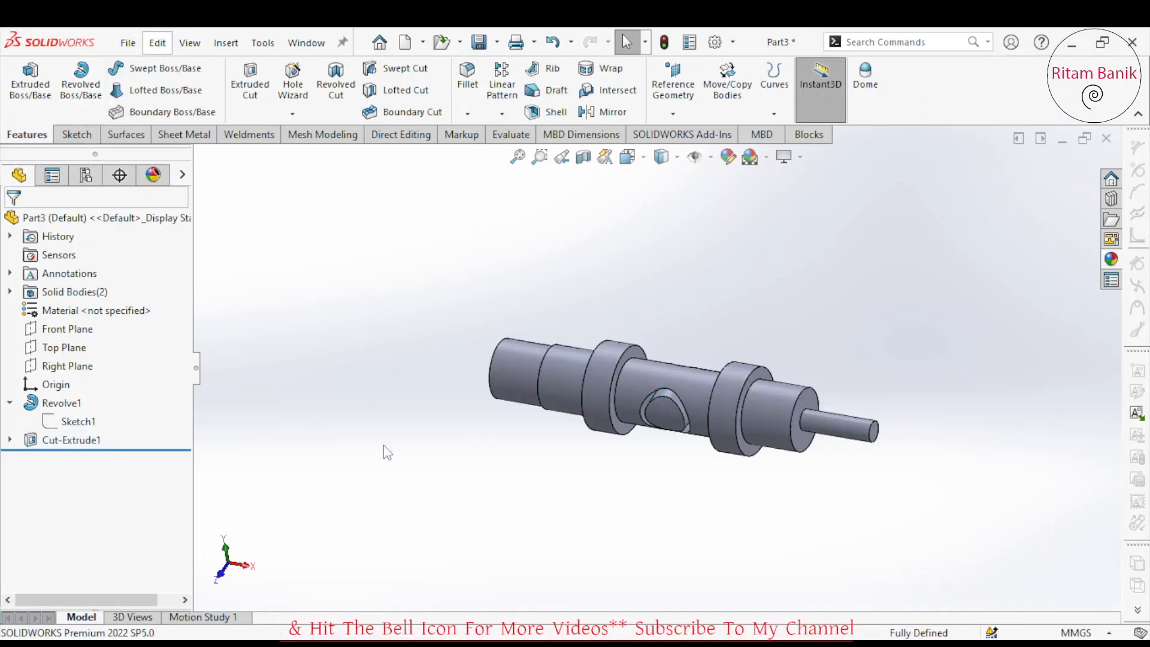
Edit the extruded cut to use the outer 50 mm circle as its selected contour
left_click(27, 448)
left_click(57, 411)
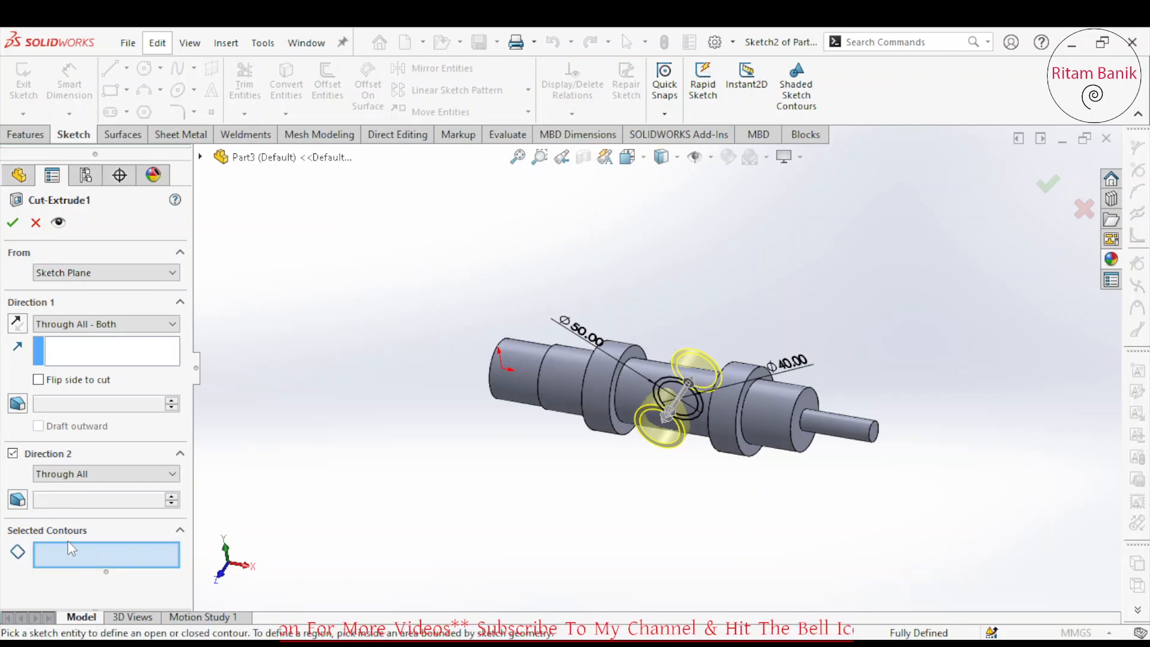
left_click(667, 417)
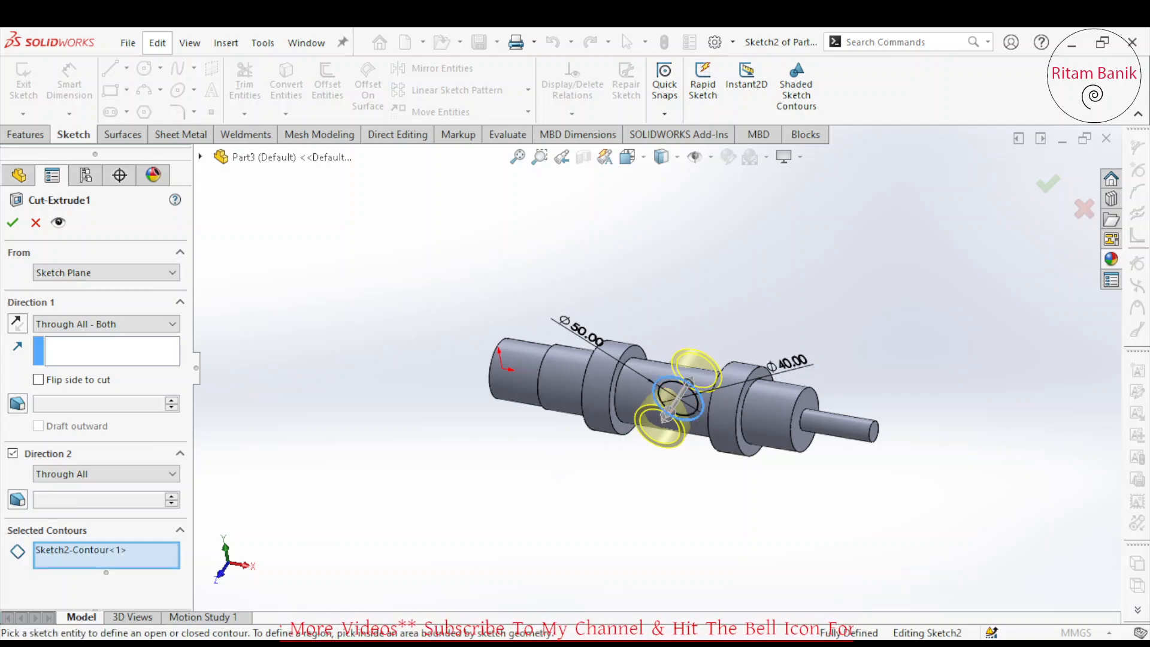
left_click(13, 223)
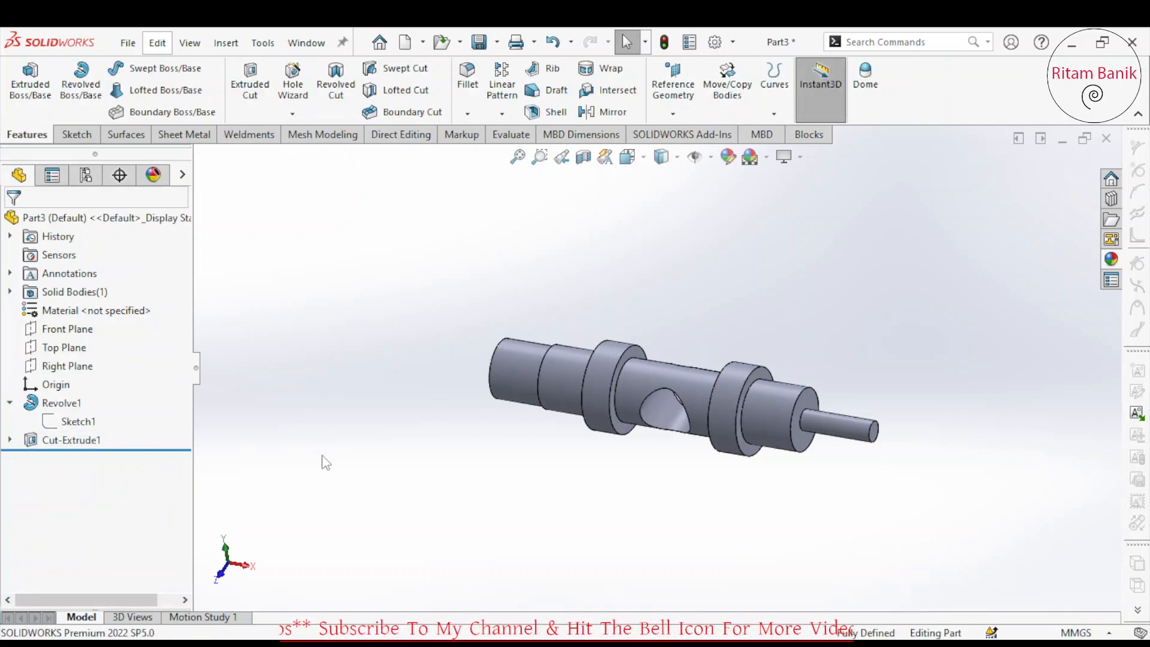
middle_click_drag(325, 462, 383, 389)
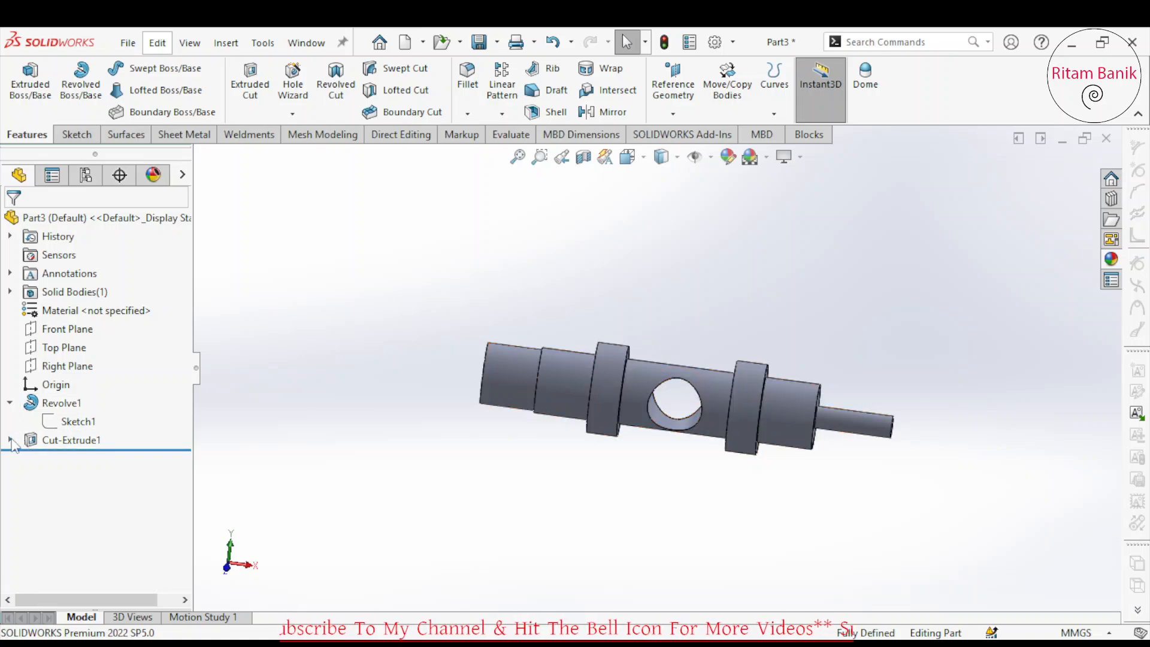
Edit the extruded cut to use only the inner 40 mm circle as its contour, with the end condition Through All - Both
left_click(10, 441)
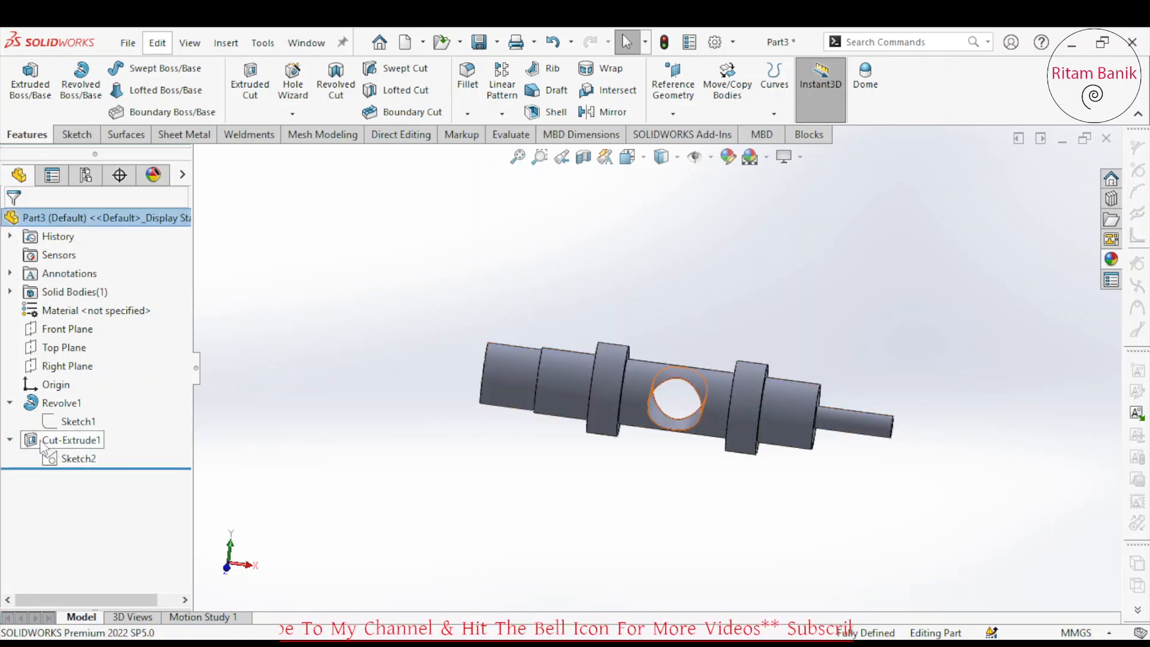
left_click(43, 442)
left_click(56, 403)
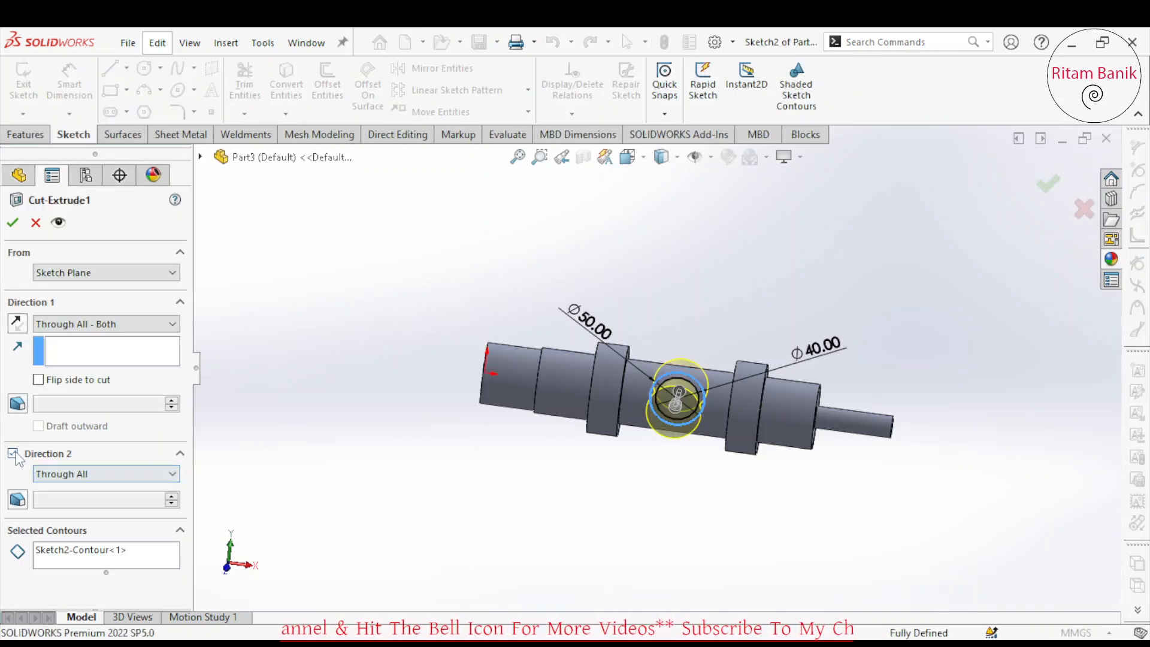
left_click(13, 453)
left_click(80, 501)
key("Delete")
scroll(667, 398, "down", 4)
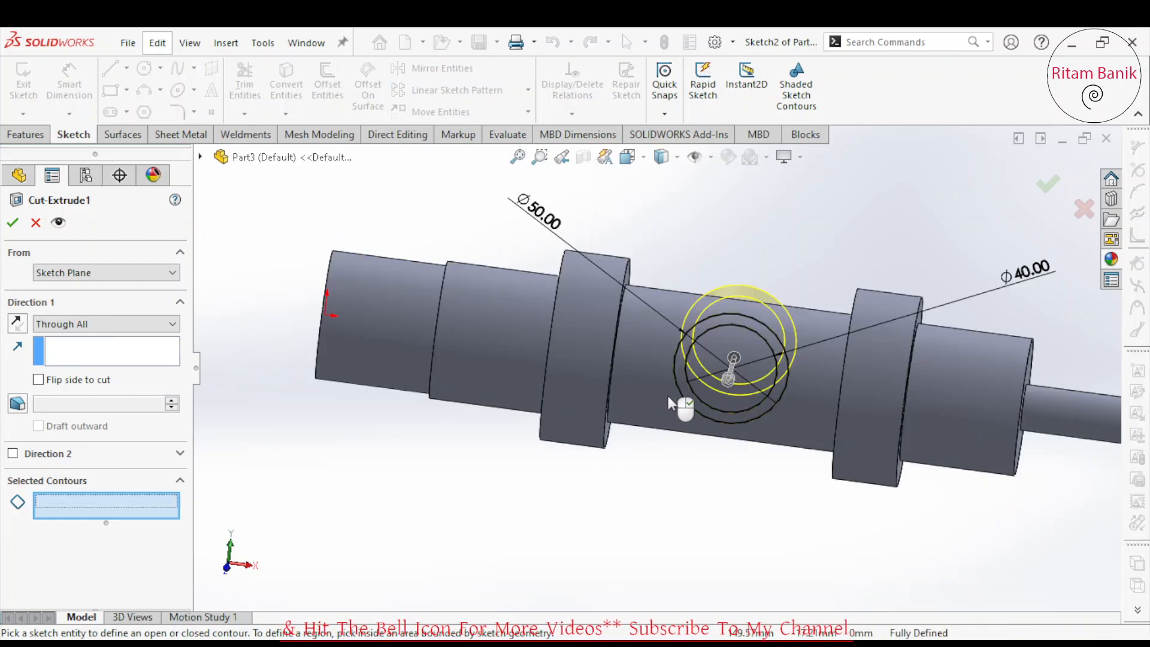
left_click(773, 376)
left_click(55, 325)
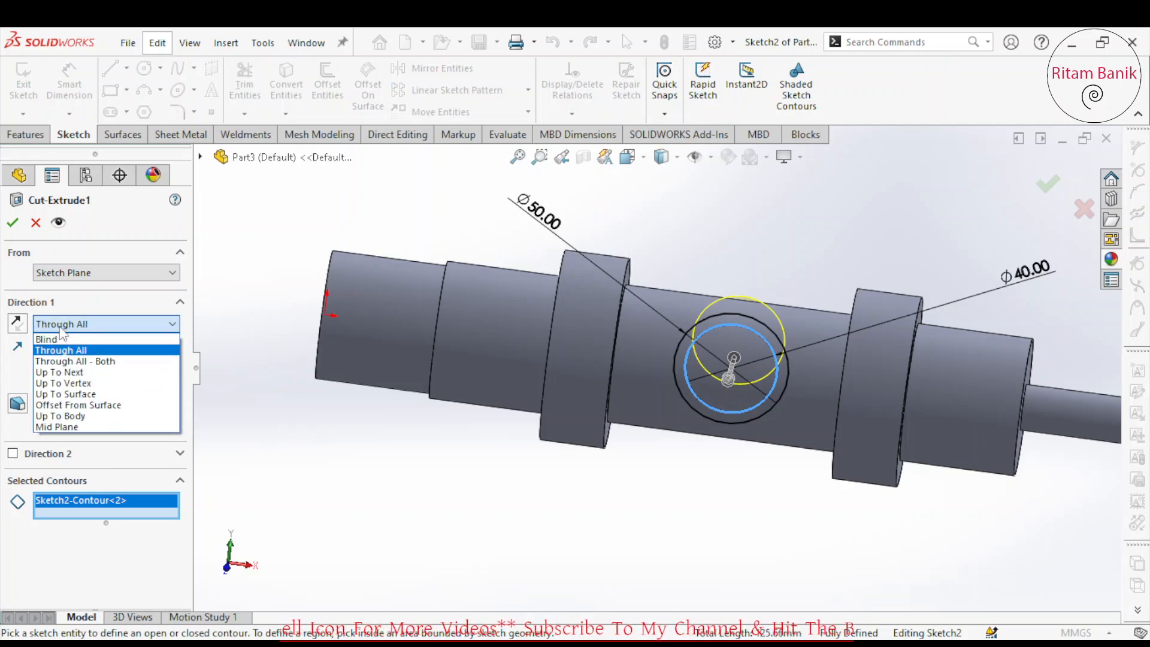
left_click(66, 361)
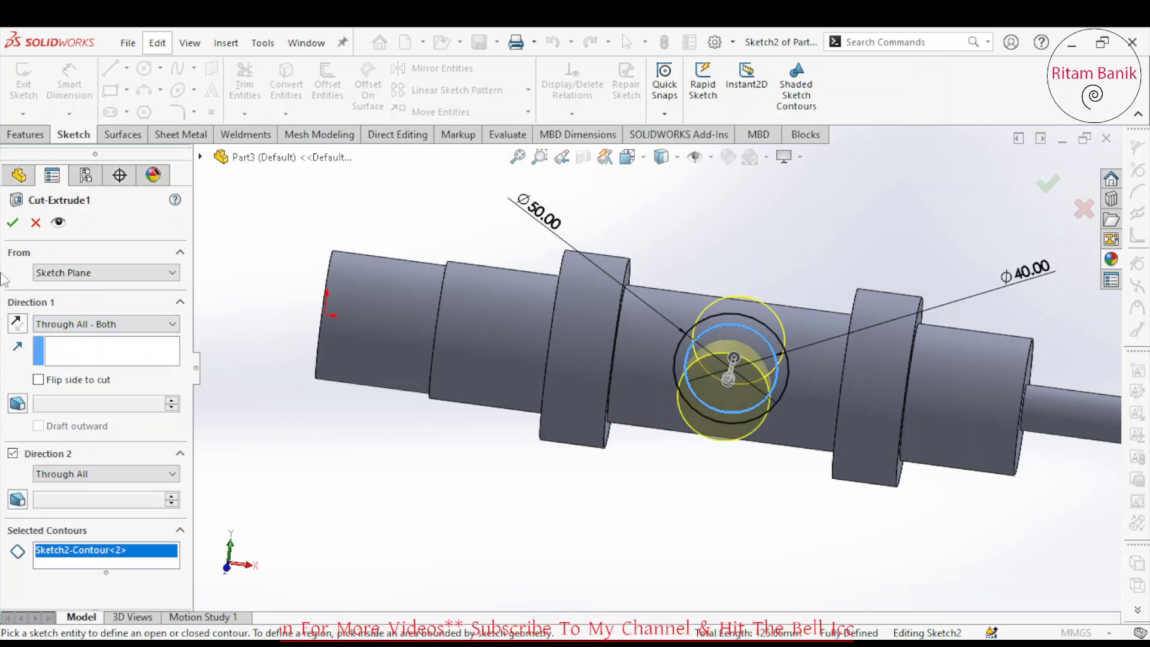
left_click(14, 223)
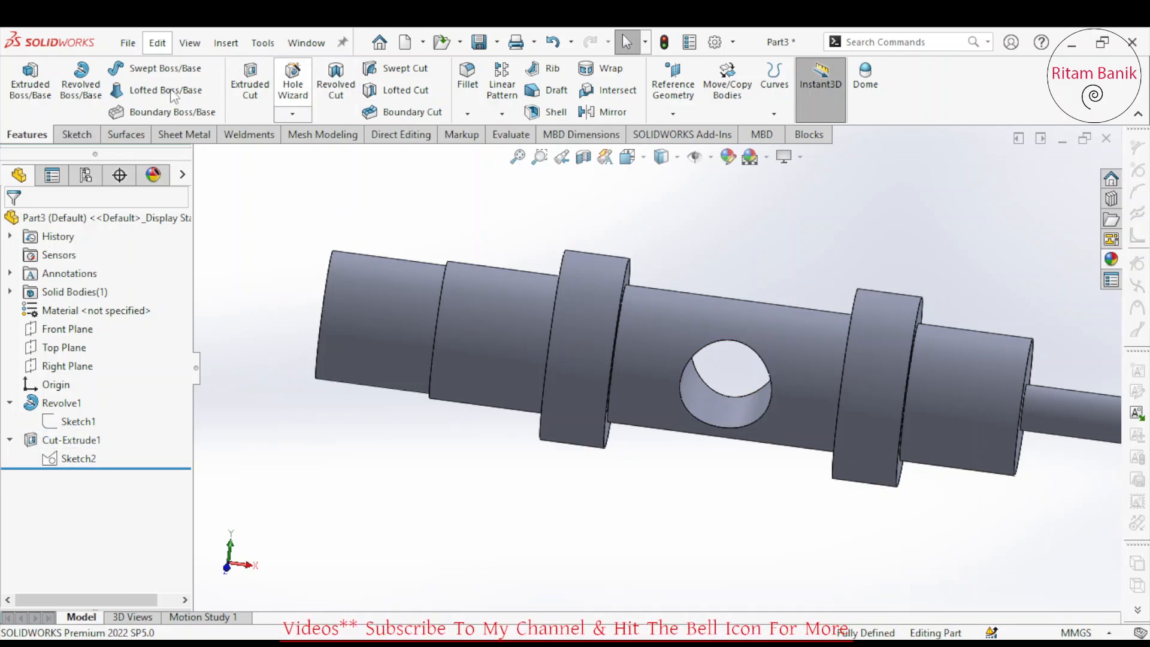
Boss-extrude the circle sketch of the cross hole to a blind depth of 80 mm in both directions with merged result
left_click(30, 84)
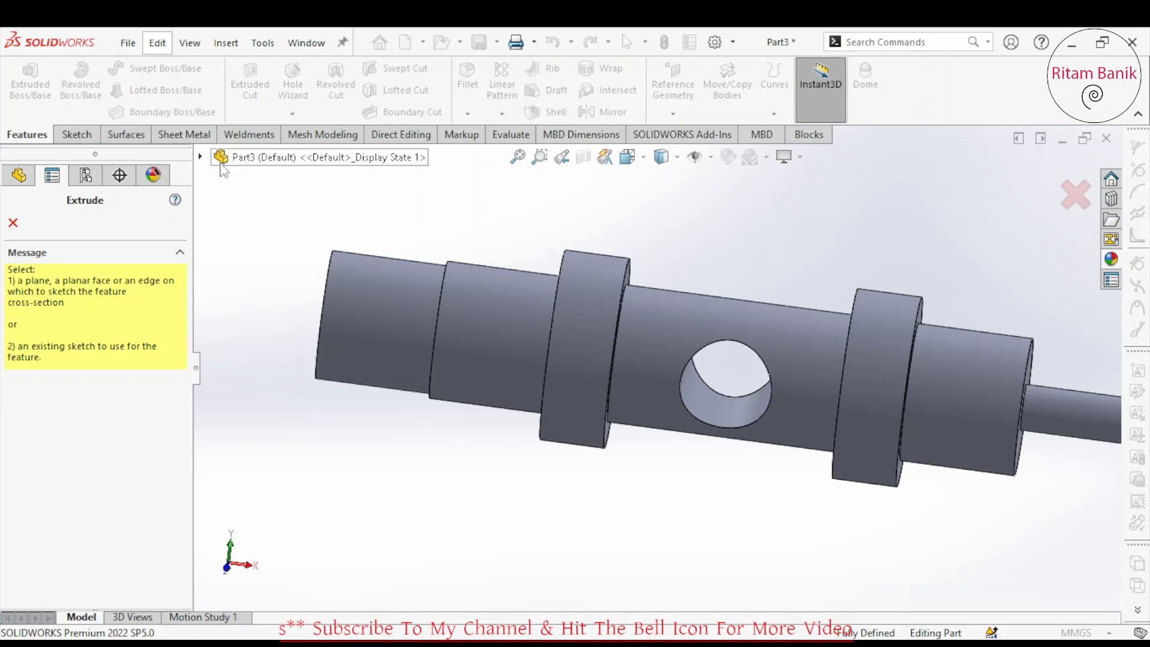
left_click(201, 158)
left_click(219, 360)
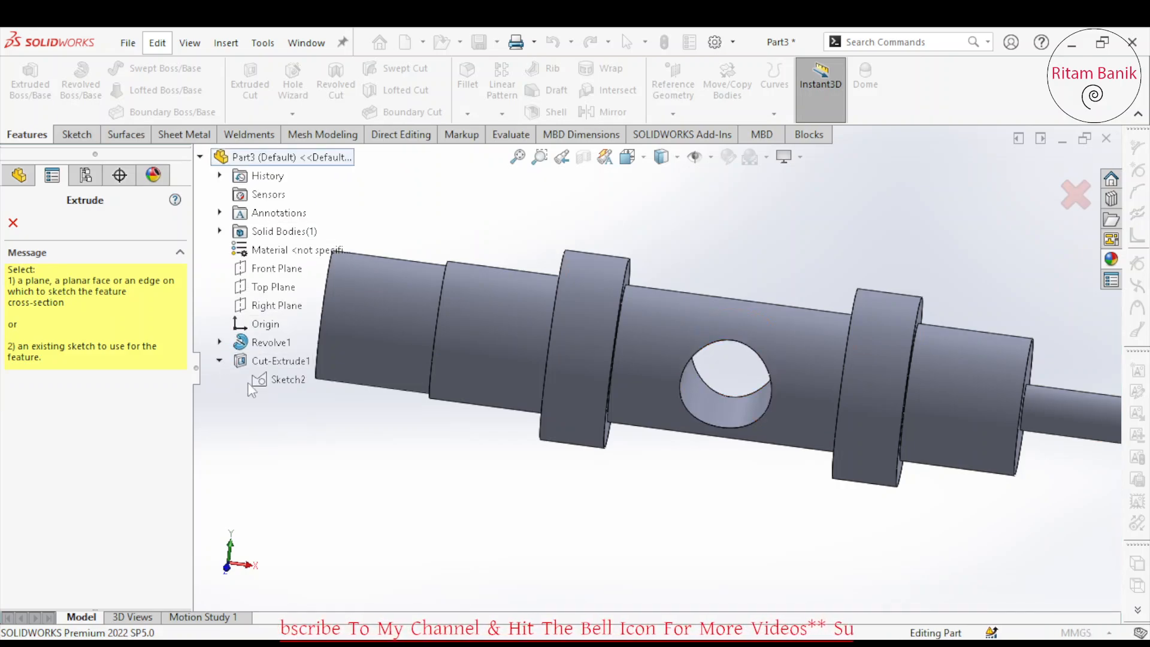
left_click(263, 381)
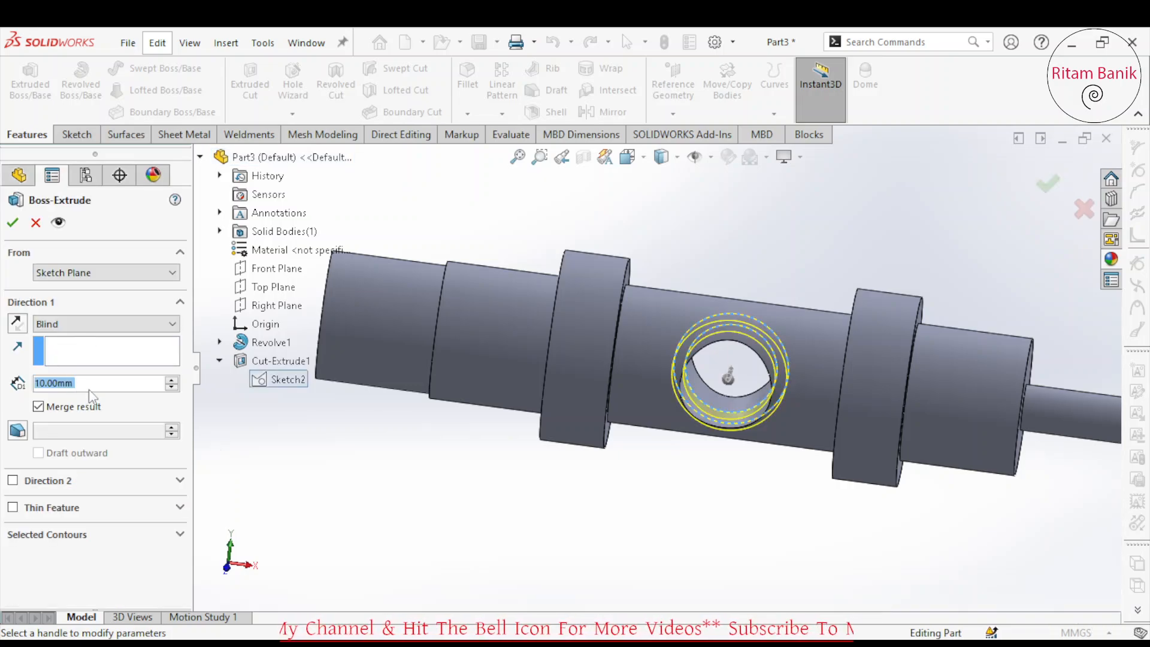
type("80")
key("Return")
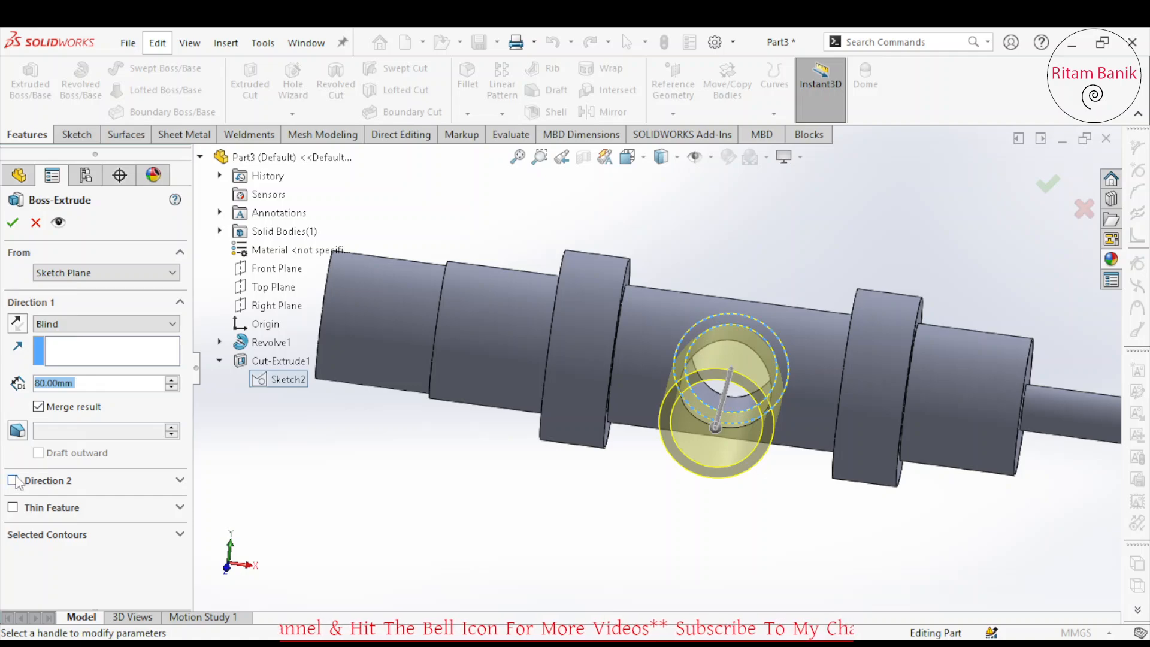
left_click(13, 481)
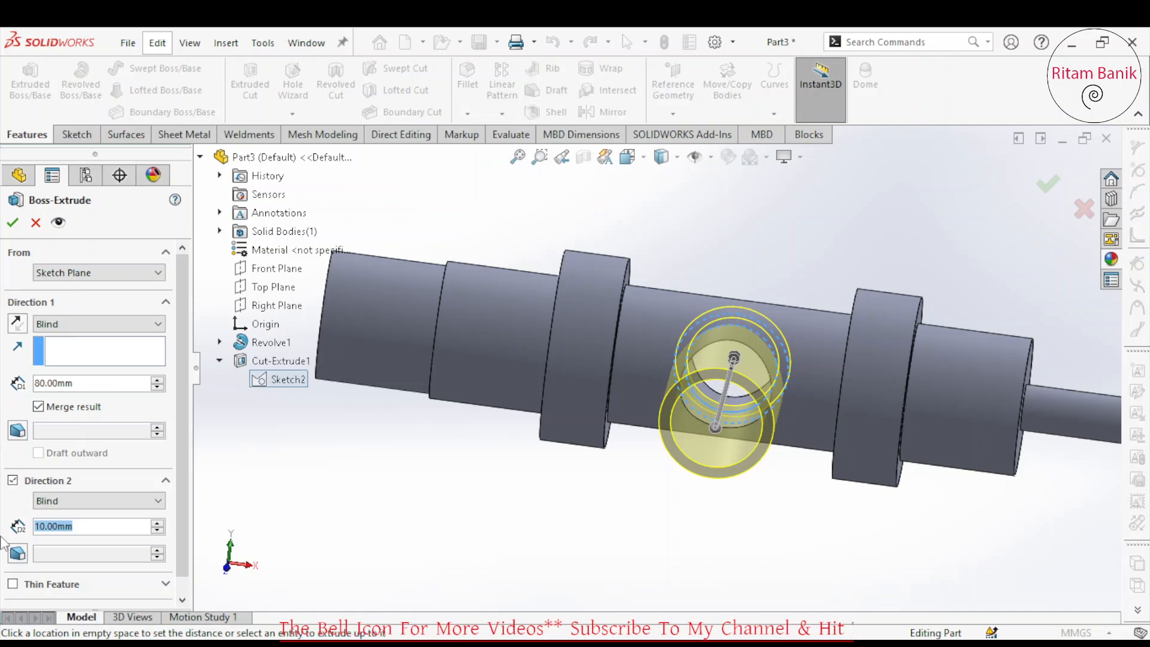
type("0")
key("Return")
middle_click_drag(624, 434, 590, 563)
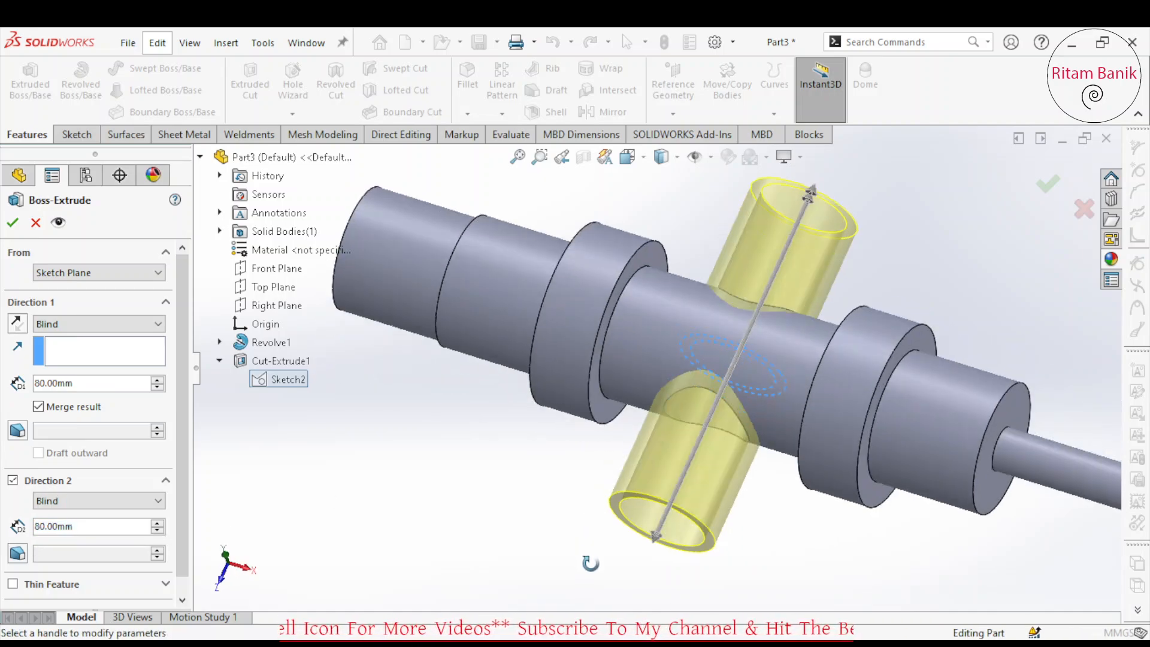
left_click(13, 224)
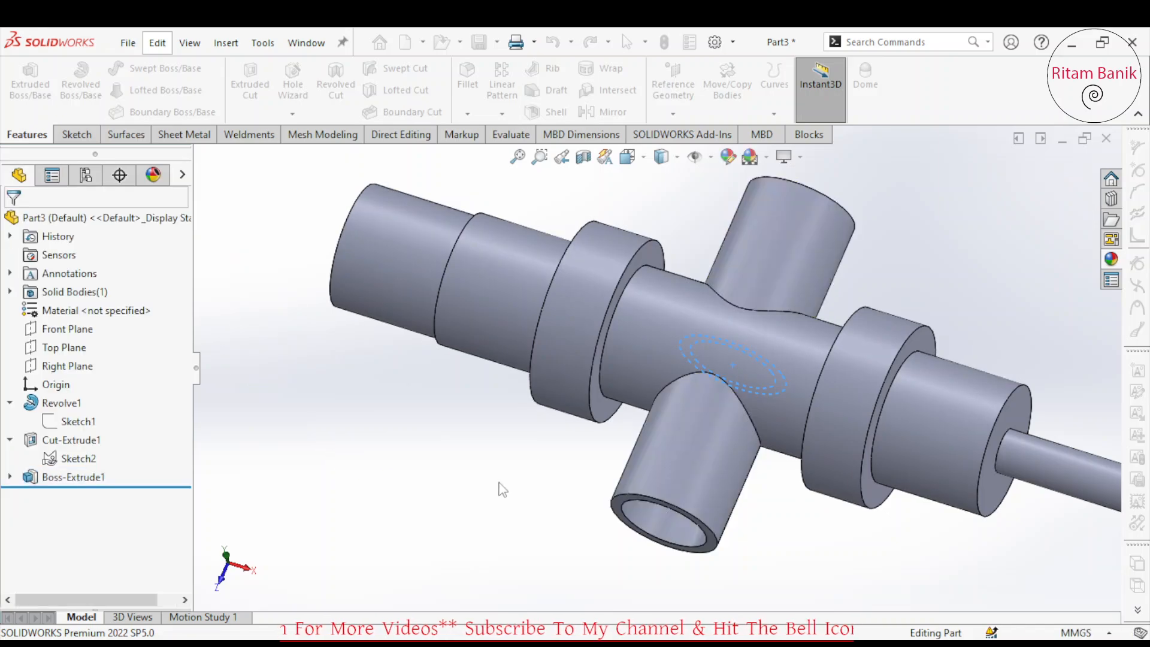
Color the cylindrical shaft face between the two collars yellow
left_click(661, 356)
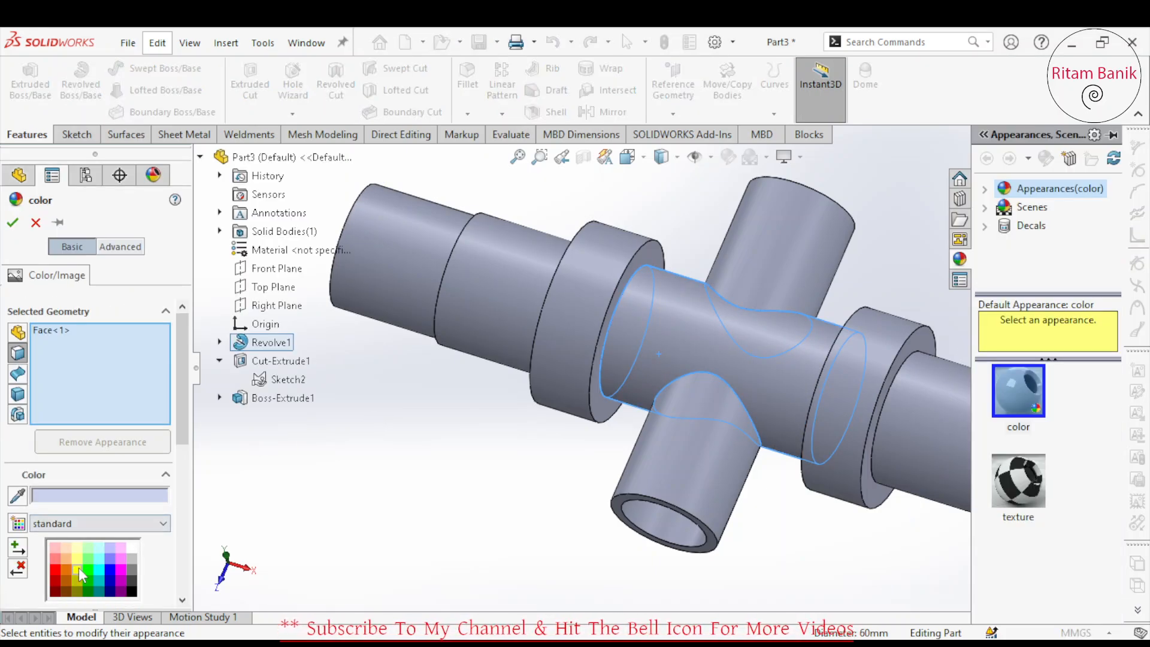
left_click(78, 569)
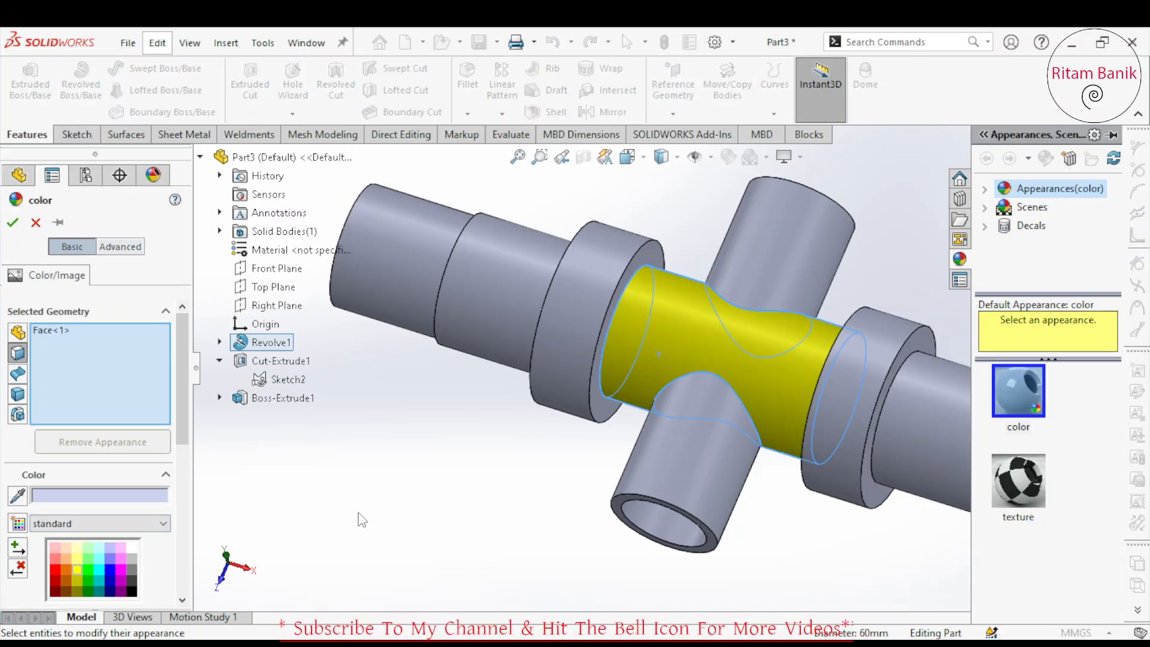
left_click(13, 222)
Set the isometric view and create a motion study animation rotating the model once clockwise about the Y-axis
key("space")
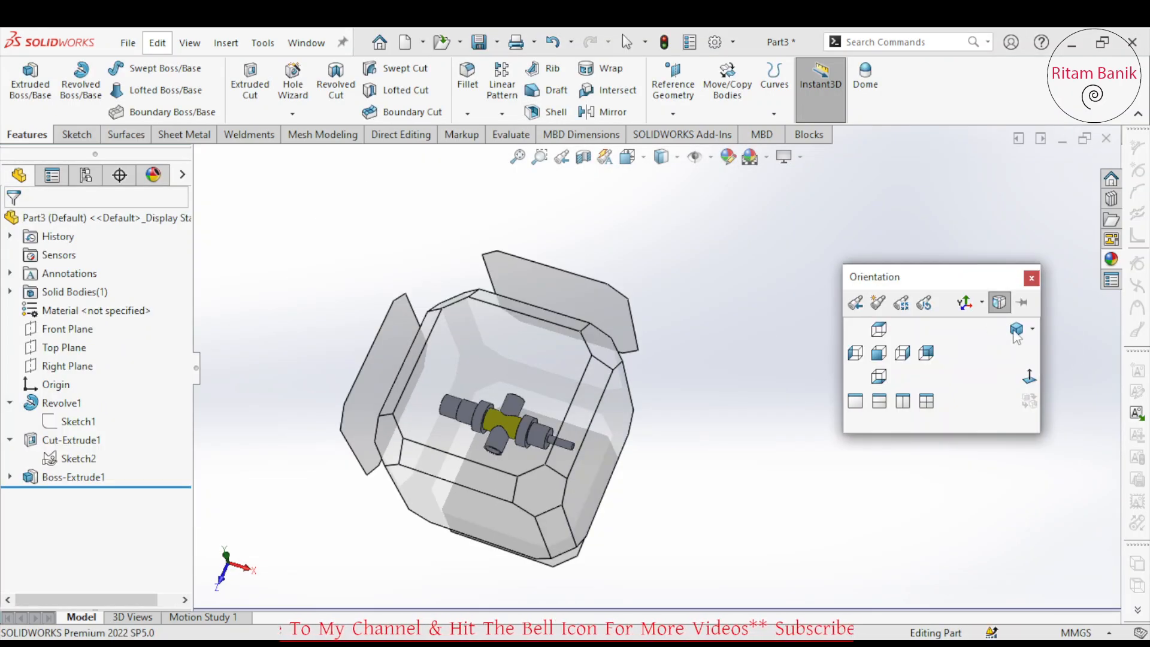
left_click(1013, 331)
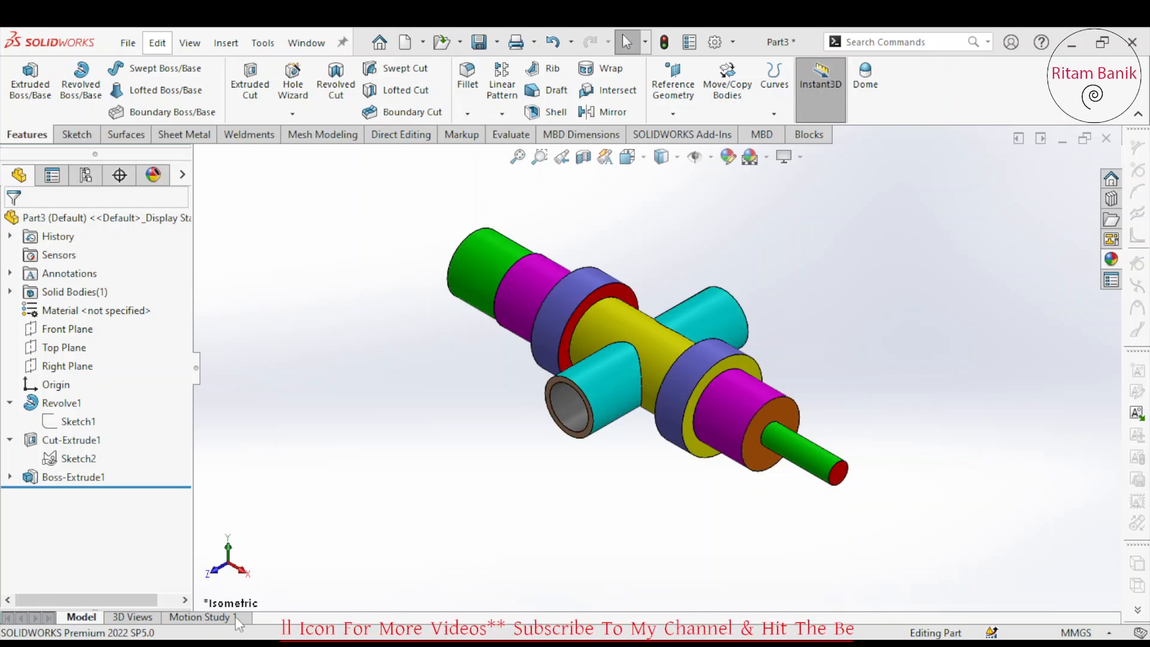
left_click(234, 618)
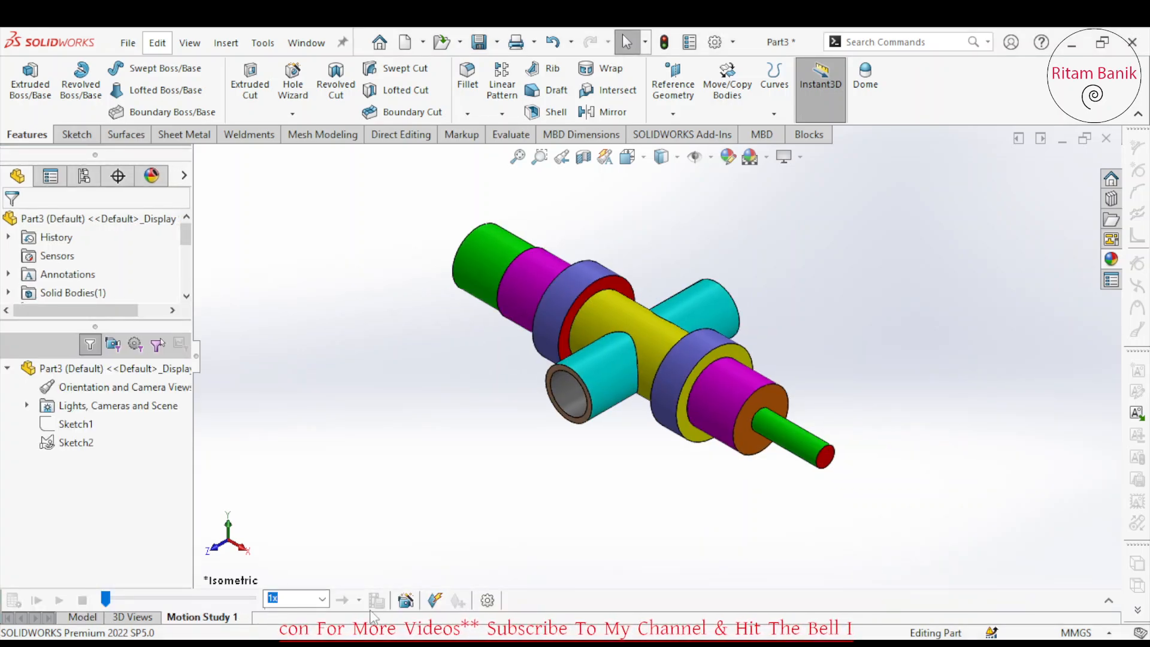
left_click(405, 600)
left_click(633, 524)
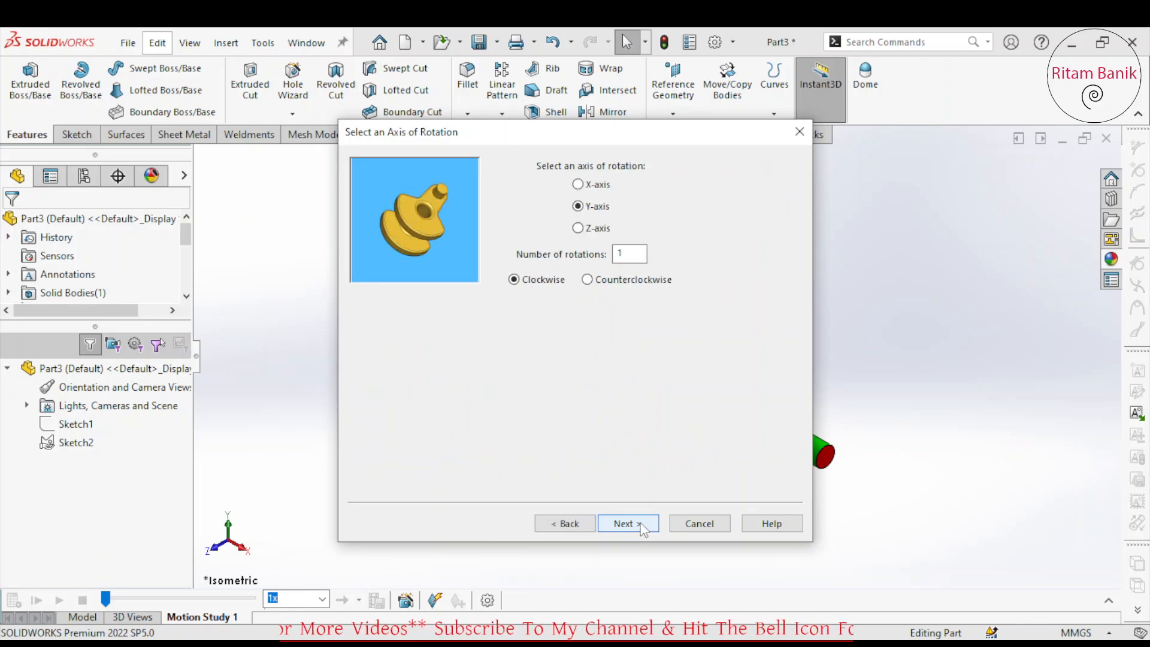
left_click(634, 525)
left_click(641, 525)
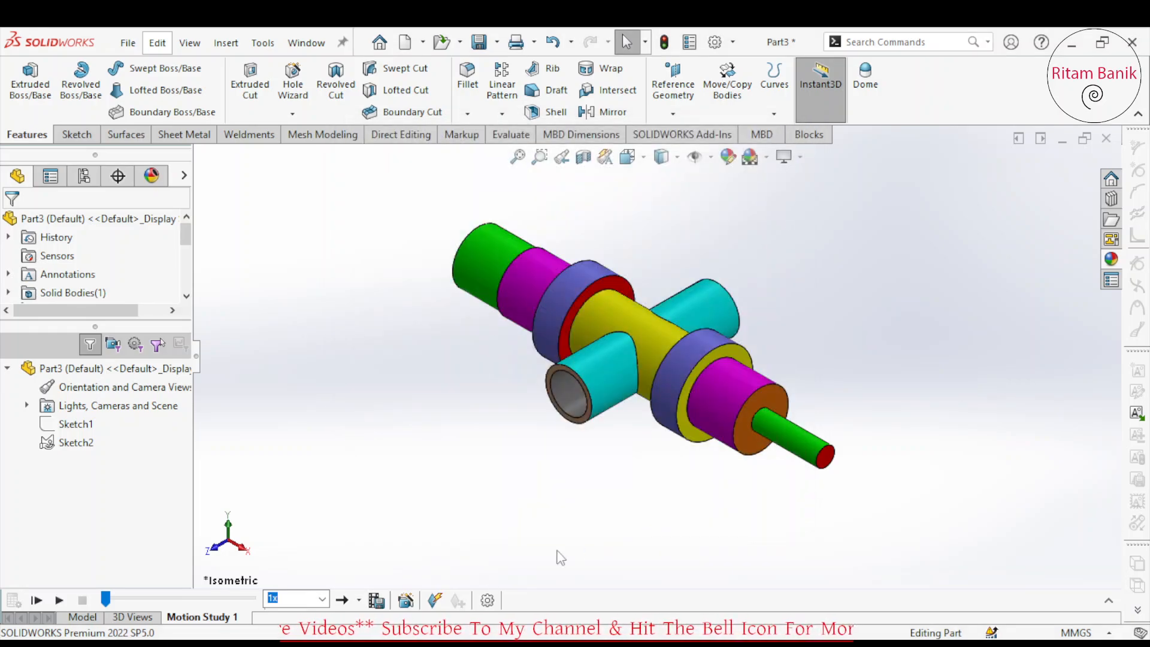
Set up the rotation animation again with a duration of 6 seconds and start time 0, and play it
left_click(405, 600)
left_click(627, 523)
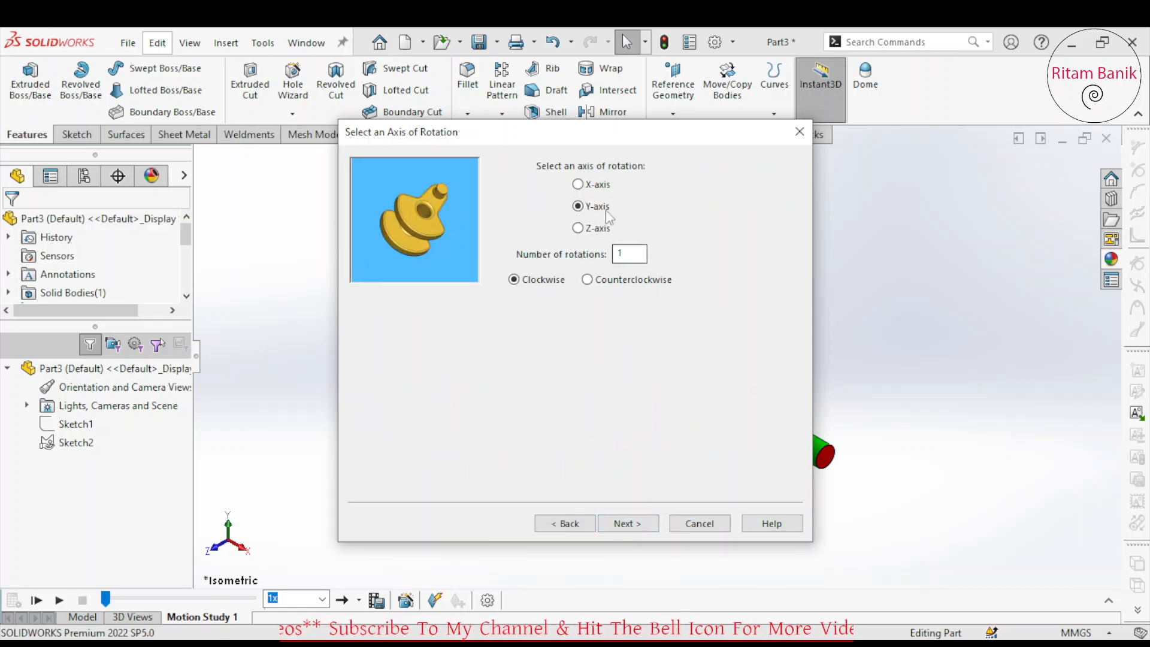
left_click(635, 518)
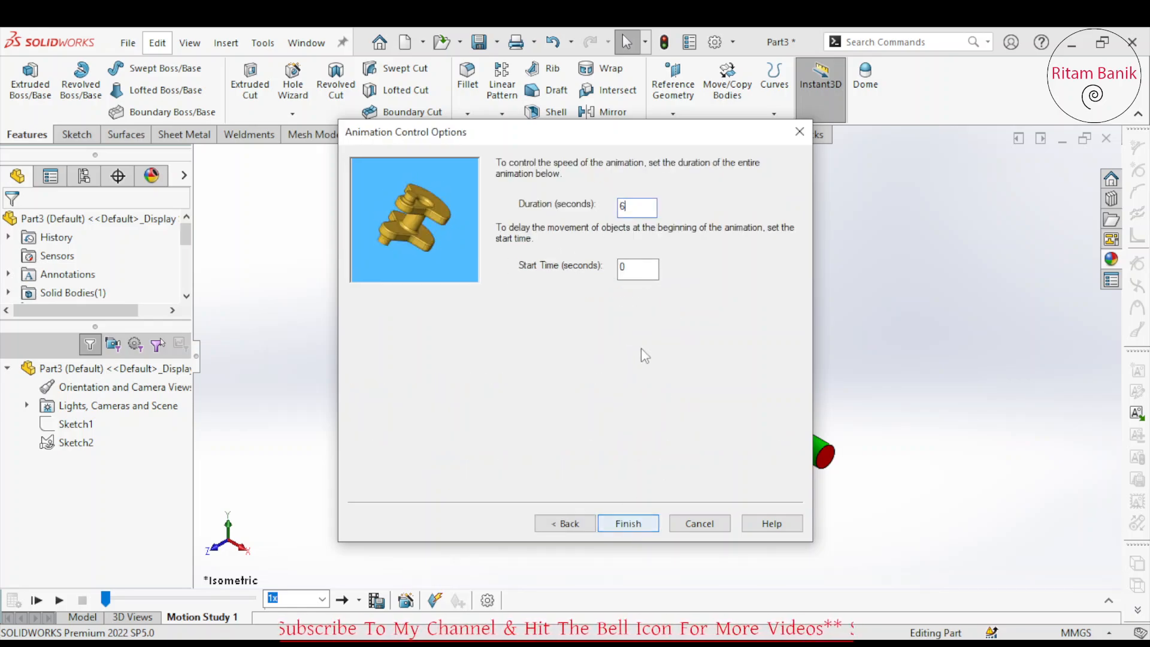
left_click(628, 523)
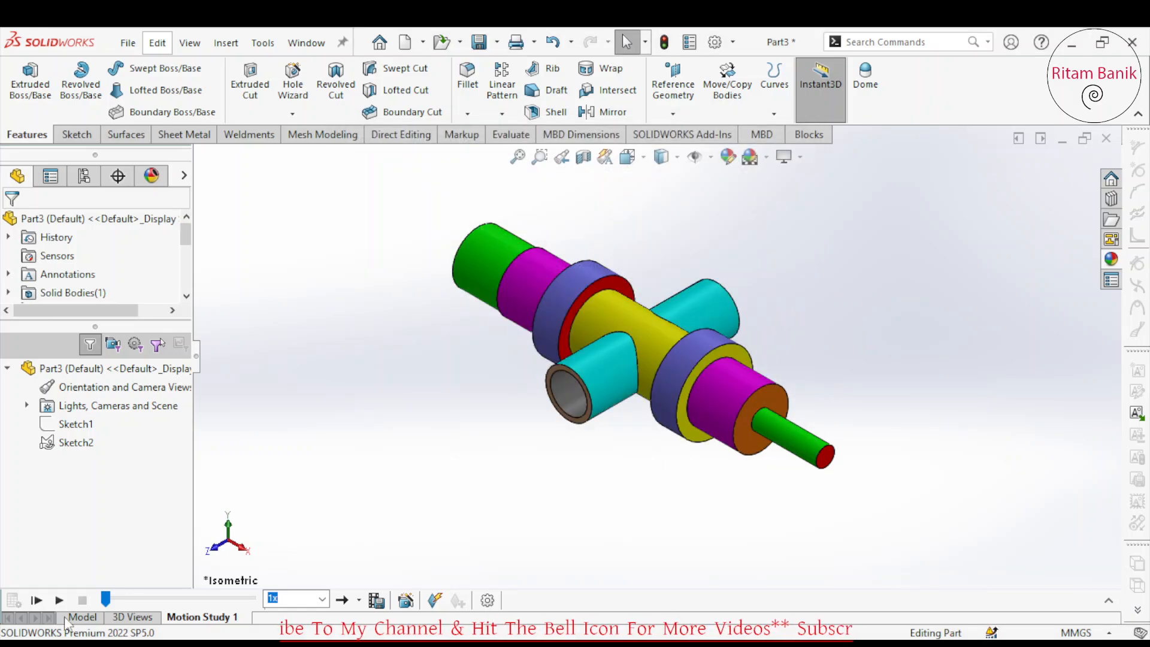
left_click(57, 605)
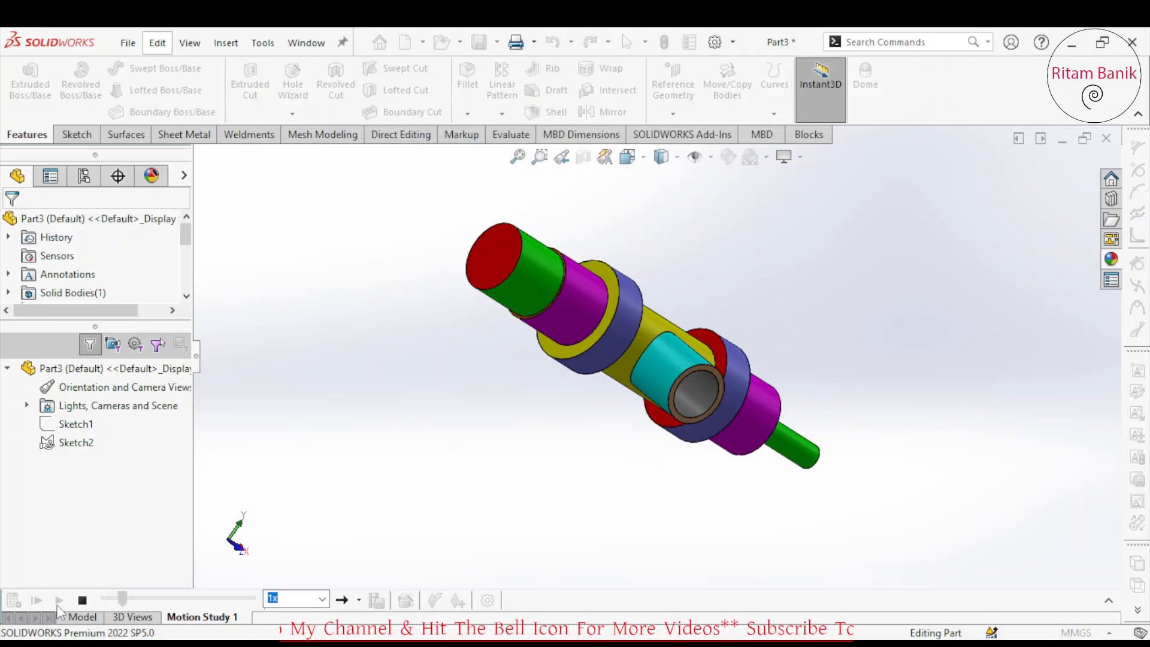